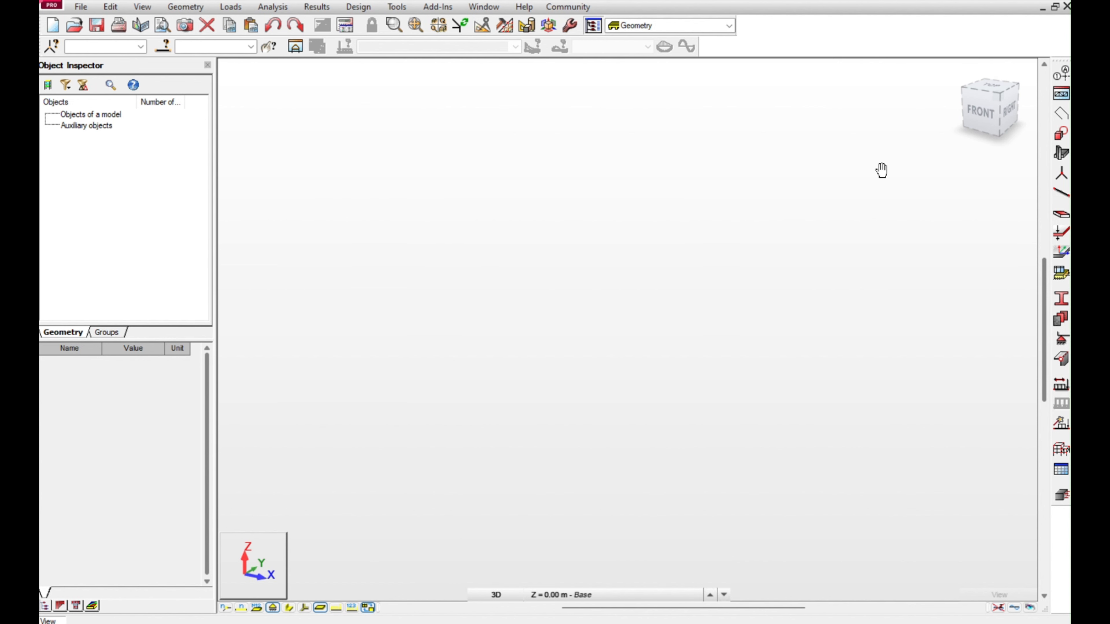
Add the first node at the origin with coordinates 0,0,0
{"action": "left_click", "coordinate": [1065, 177]}
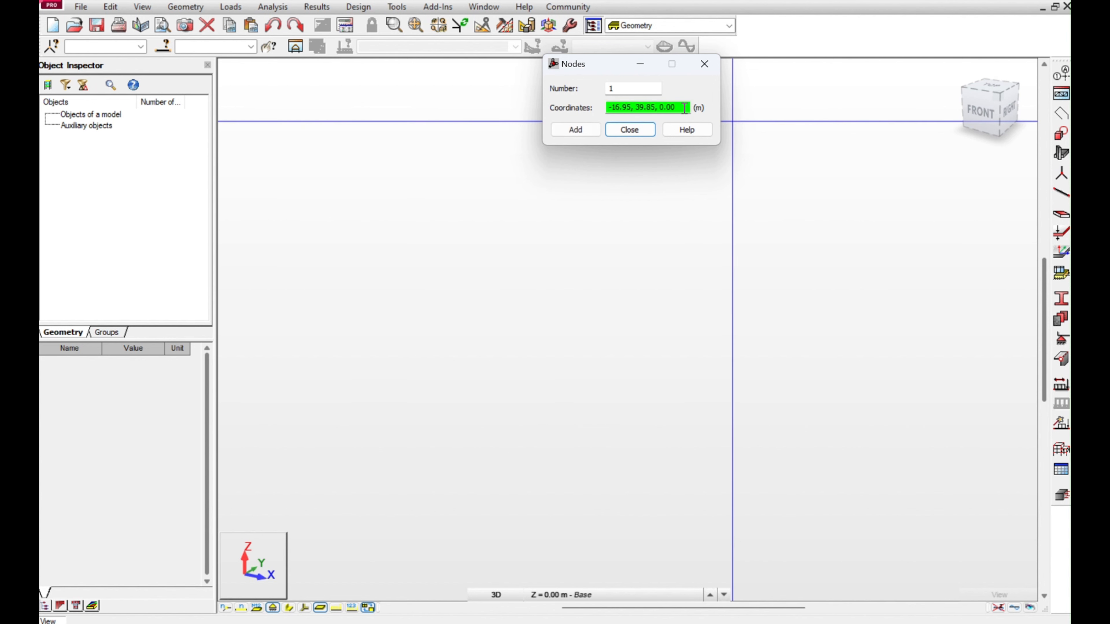
{"action": "left_click_drag", "start_coordinate": [676, 106], "coordinate": [602, 106]}
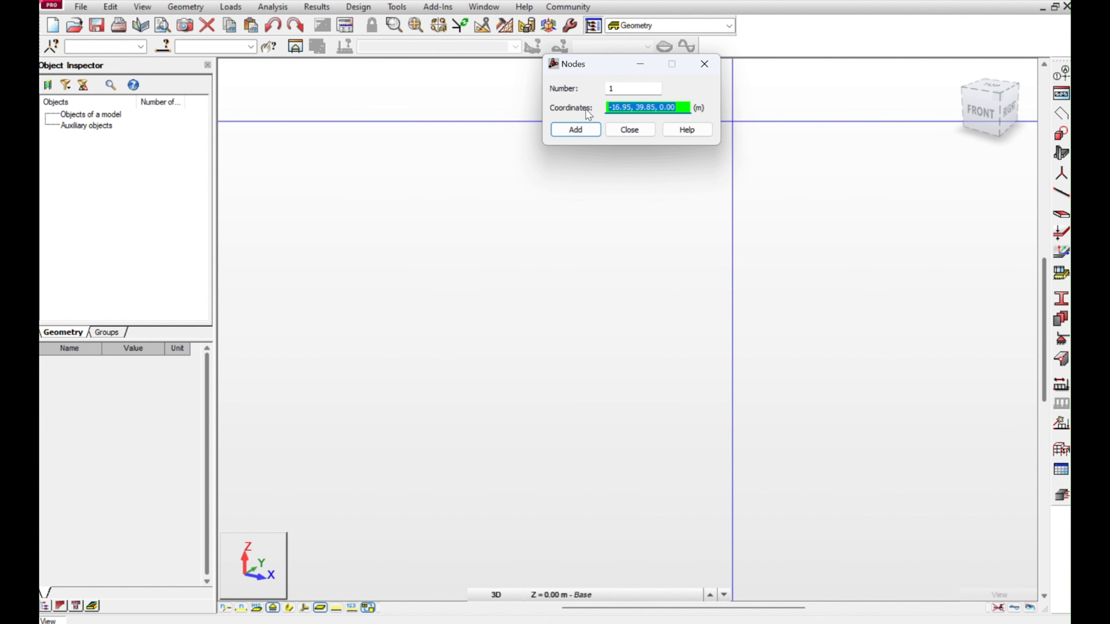
{"action": "type", "text": "0,0,0"}
{"action": "left_click", "coordinate": [565, 131]}
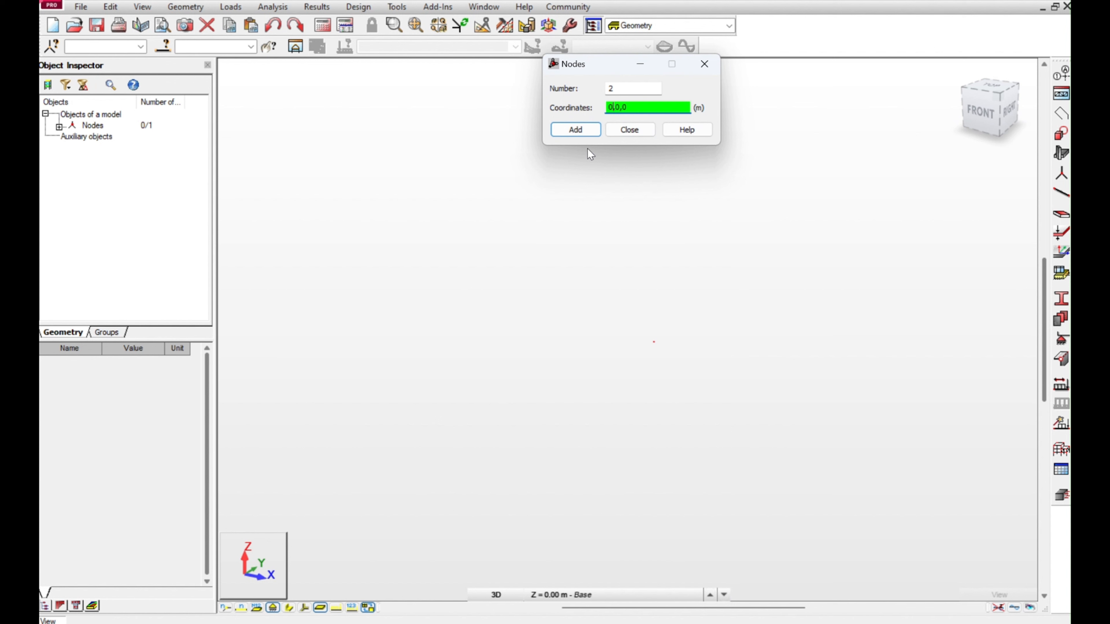
Add the other three base nodes at 1.80,0,0, at 1.80,1.80,0 and at 0,1.80,0 m
{"action": "type", "text": "1.80,"}
{"action": "type", "text": "1."}
{"action": "key", "text": "BackSpace"}
{"action": "key", "text": "BackSpace"}
{"action": "key", "text": "BackSpace"}
{"action": "left_click", "coordinate": [583, 131]}
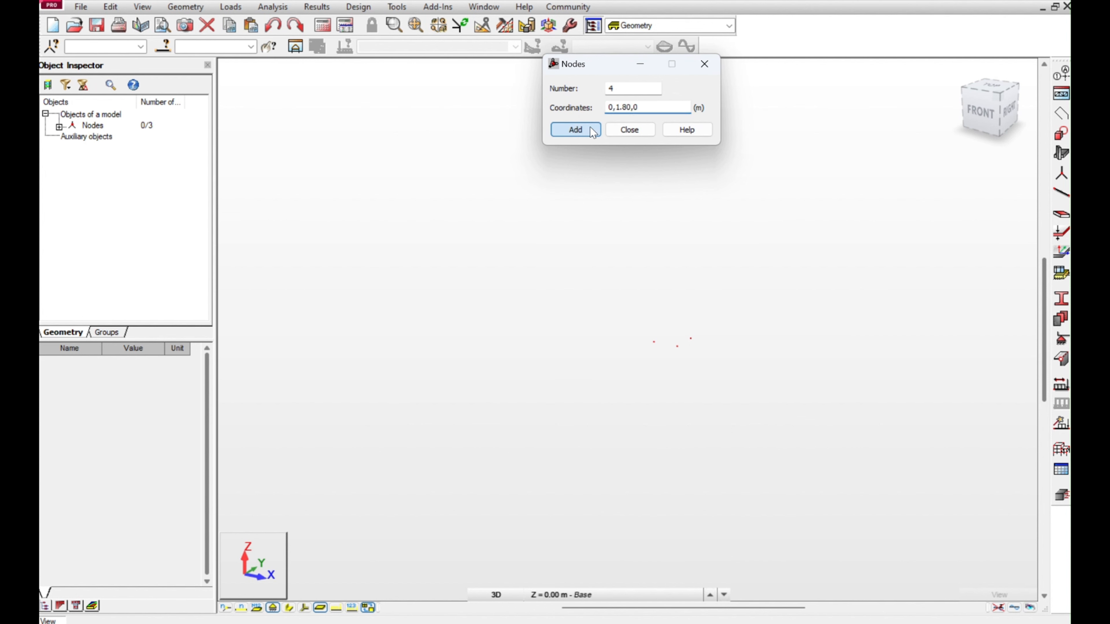
{"action": "right_click", "coordinate": [588, 227]}
{"action": "left_click", "coordinate": [575, 248]}
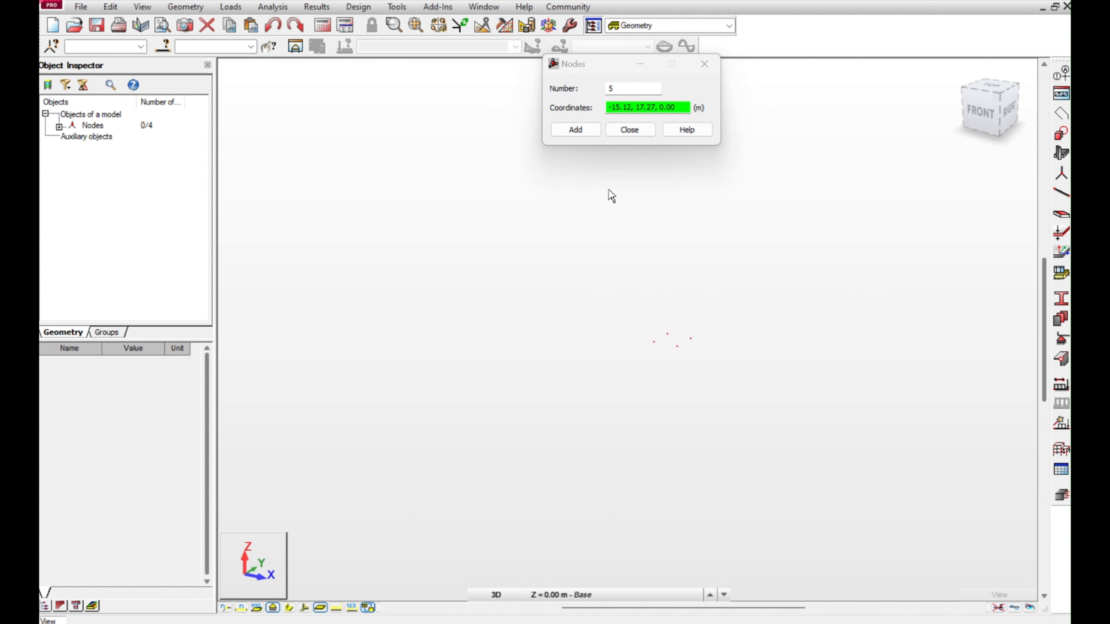
{"action": "left_click", "coordinate": [637, 130]}
Copy the four base nodes upward once with a translation vector of 0,0,1.3 m
{"action": "left_click_drag", "start_coordinate": [601, 268], "coordinate": [738, 379]}
{"action": "scroll", "coordinate": [697, 354], "scroll_direction": "up", "scroll_amount": 1}
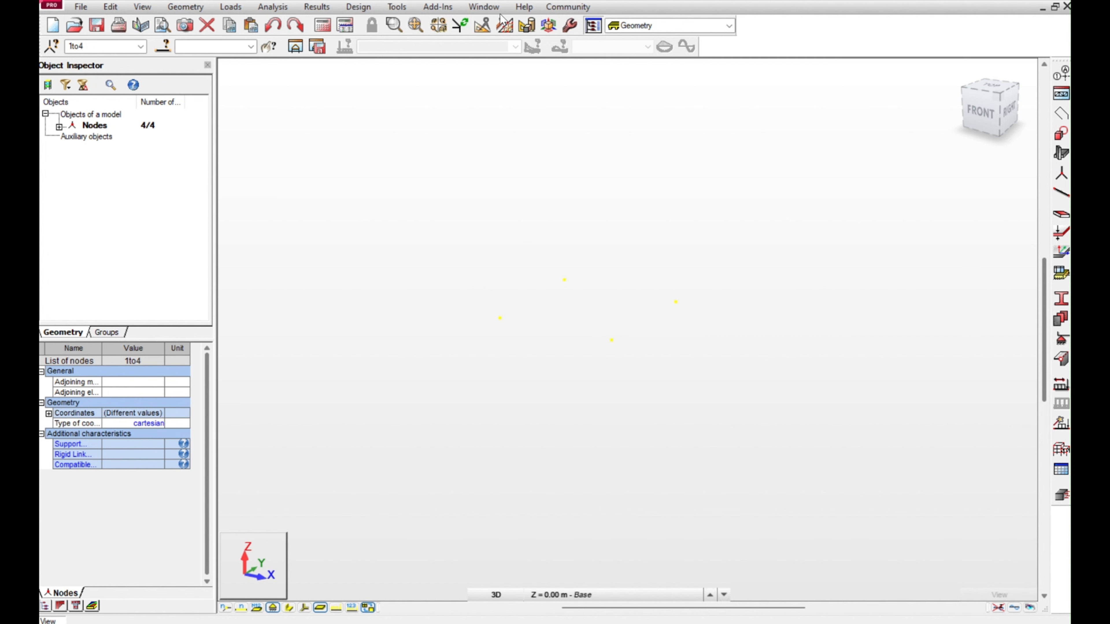
{"action": "left_click", "coordinate": [483, 33]}
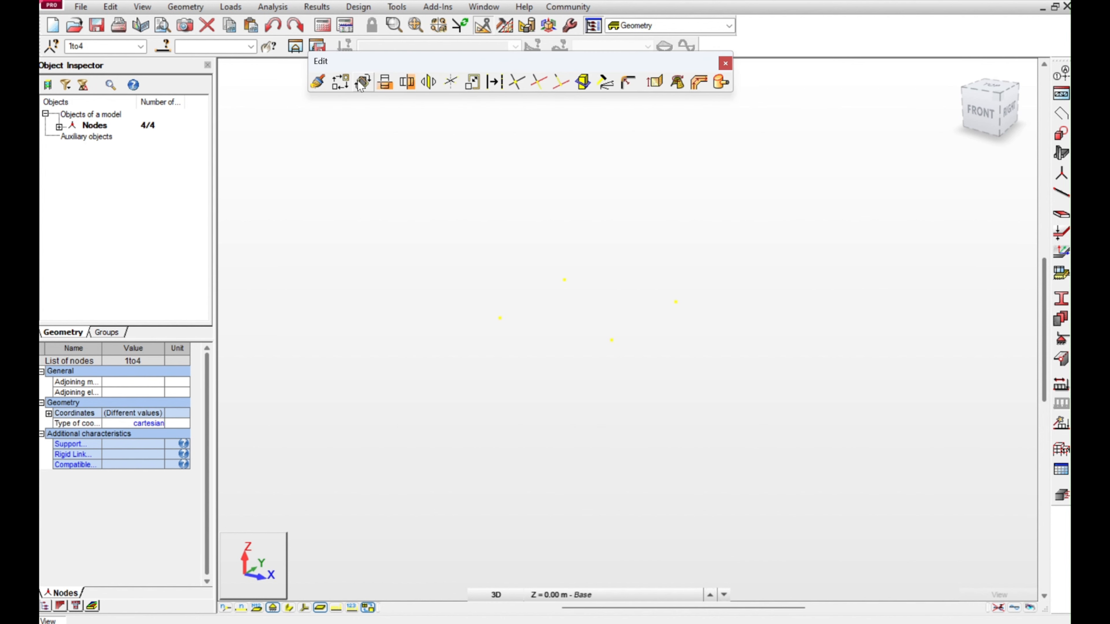
{"action": "mouse_move", "coordinate": [904, 54]}
{"action": "left_mouse_down"}
{"action": "mouse_move", "coordinate": [939, 54]}
{"action": "mouse_move", "coordinate": [897, 51]}
{"action": "left_mouse_up"}
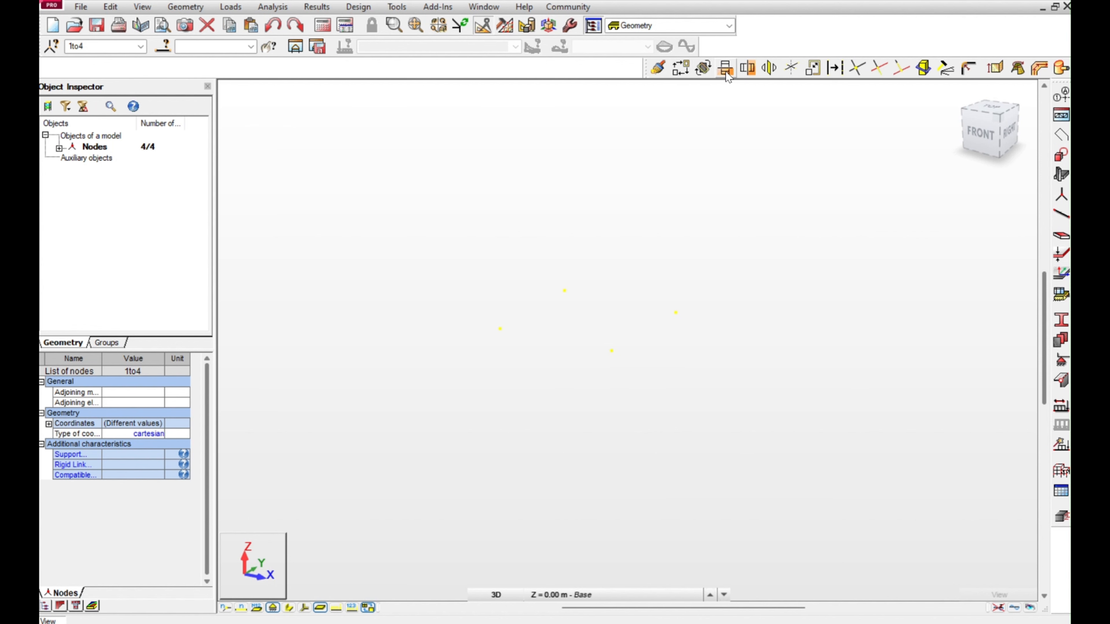
{"action": "left_click", "coordinate": [681, 68]}
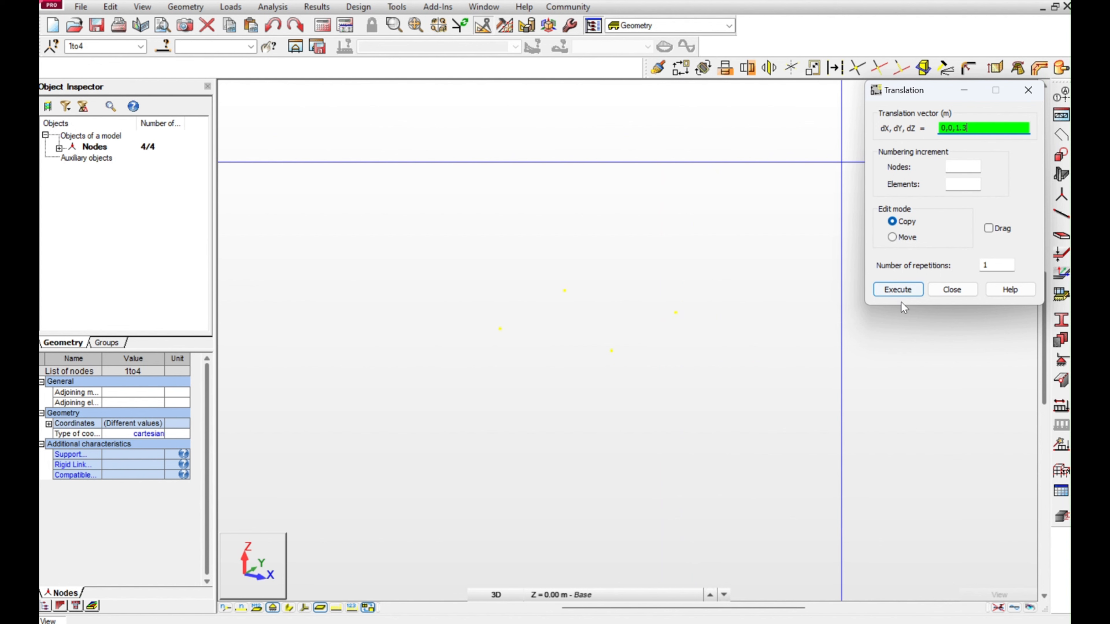
{"action": "left_click", "coordinate": [901, 291]}
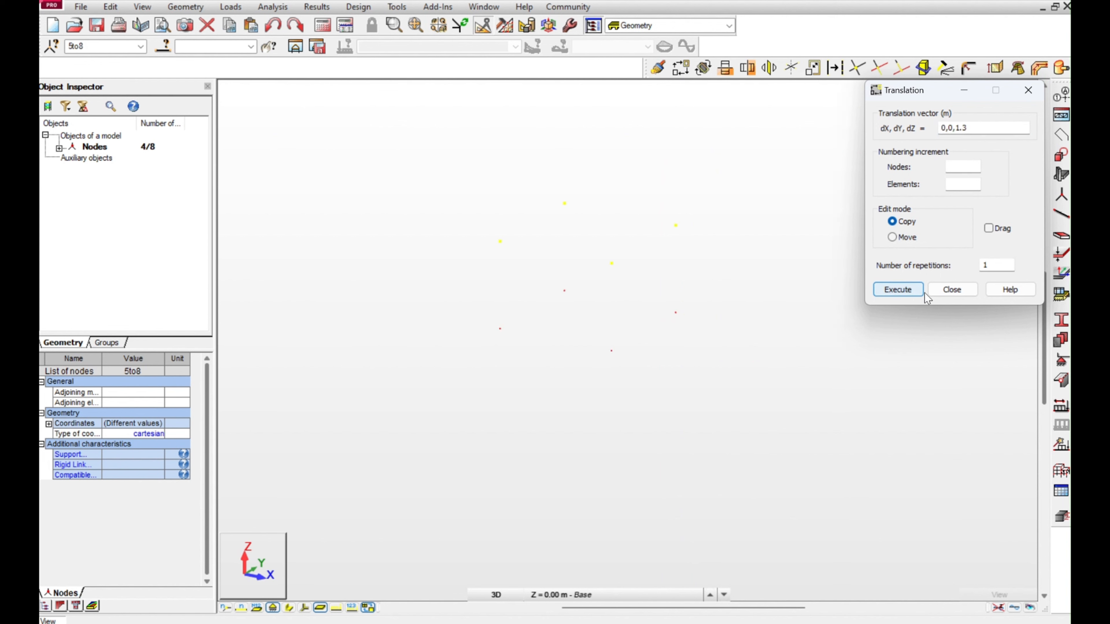
{"action": "left_click", "coordinate": [952, 289]}
{"action": "left_click", "coordinate": [814, 245]}
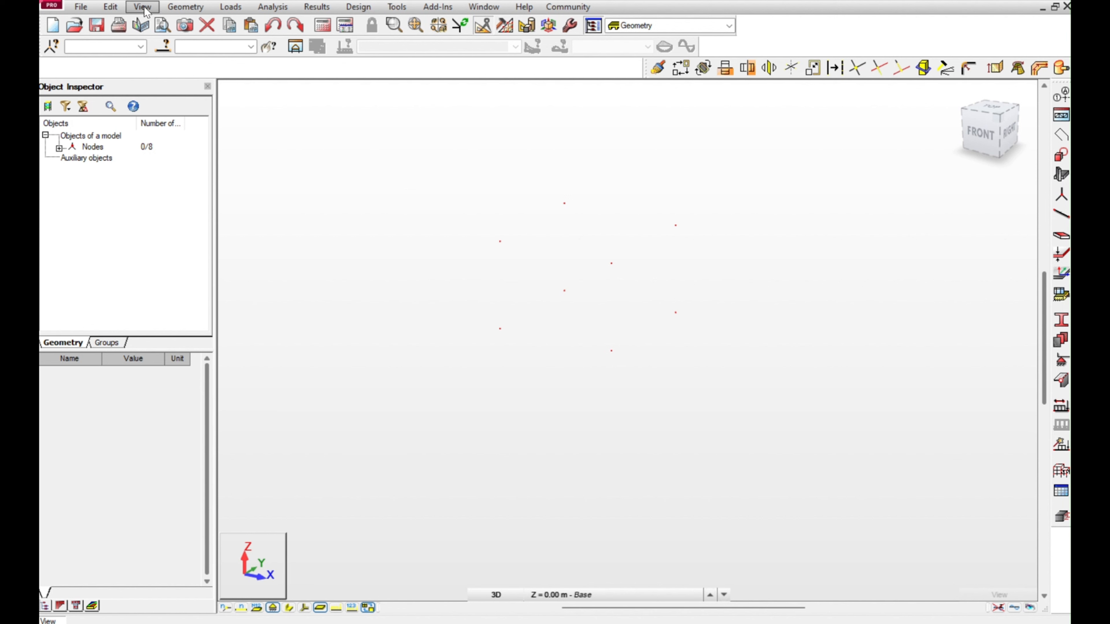
Set up a polyline contour that creates a panel, with its point list cleared
{"action": "left_click", "coordinate": [175, 9]}
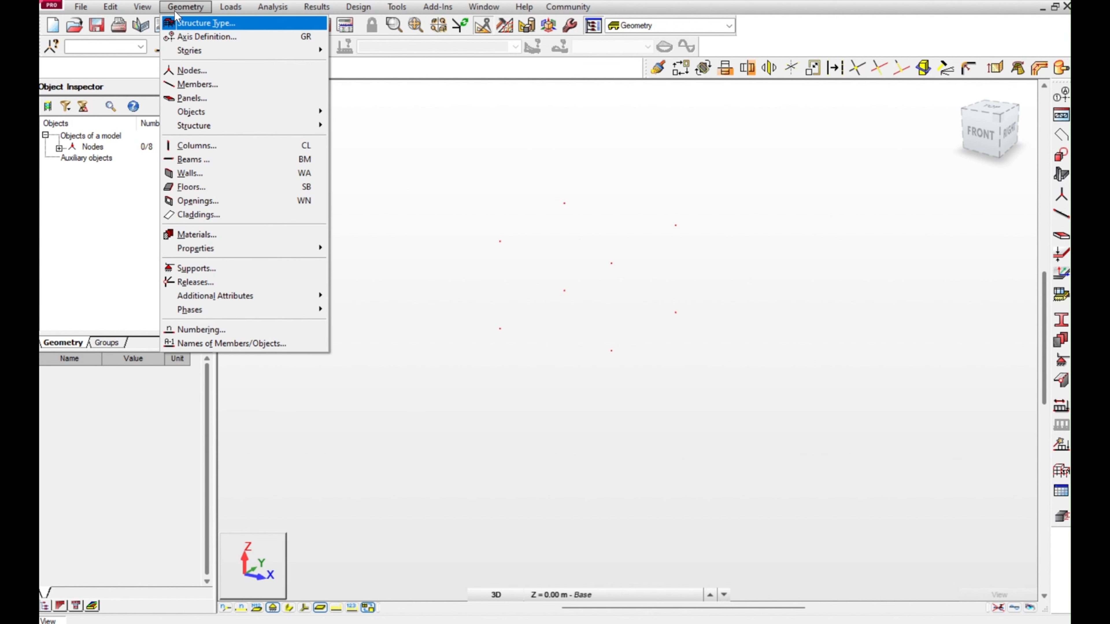
{"action": "mouse_move", "coordinate": [232, 109]}
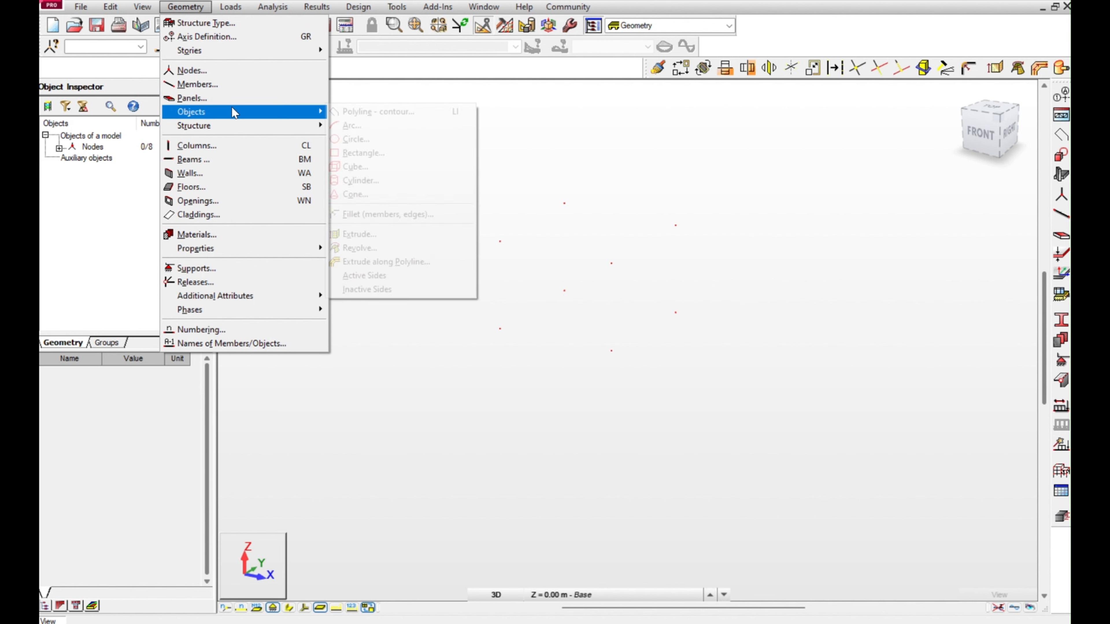
{"action": "left_click", "coordinate": [354, 114]}
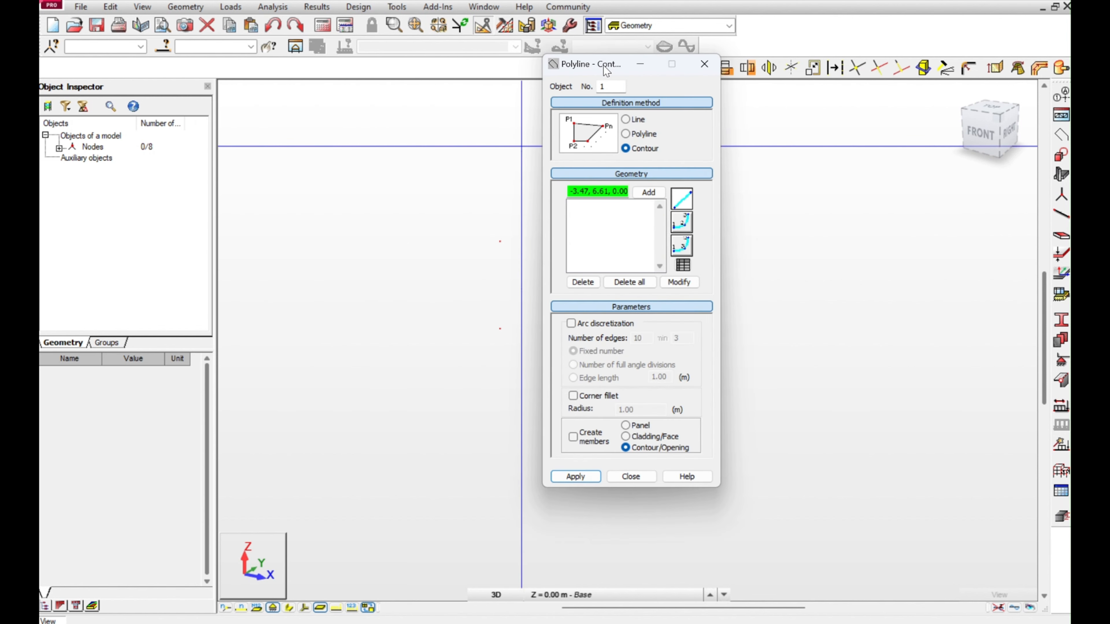
{"action": "left_click_drag", "start_coordinate": [604, 65], "coordinate": [272, 113]}
{"action": "left_click", "coordinate": [293, 473]}
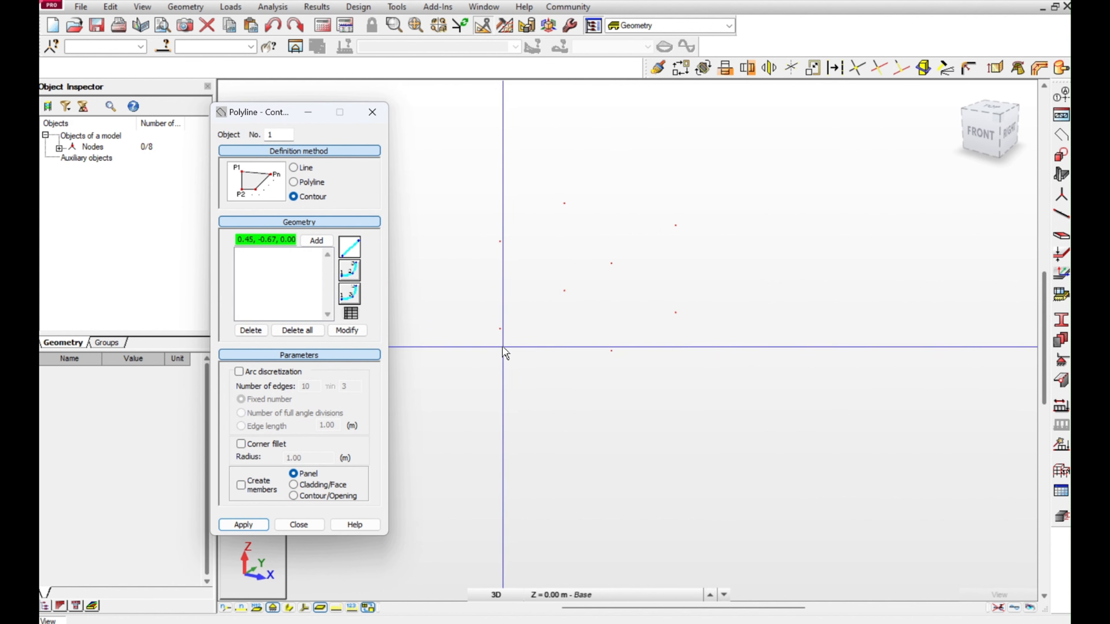
{"action": "left_click", "coordinate": [500, 329]}
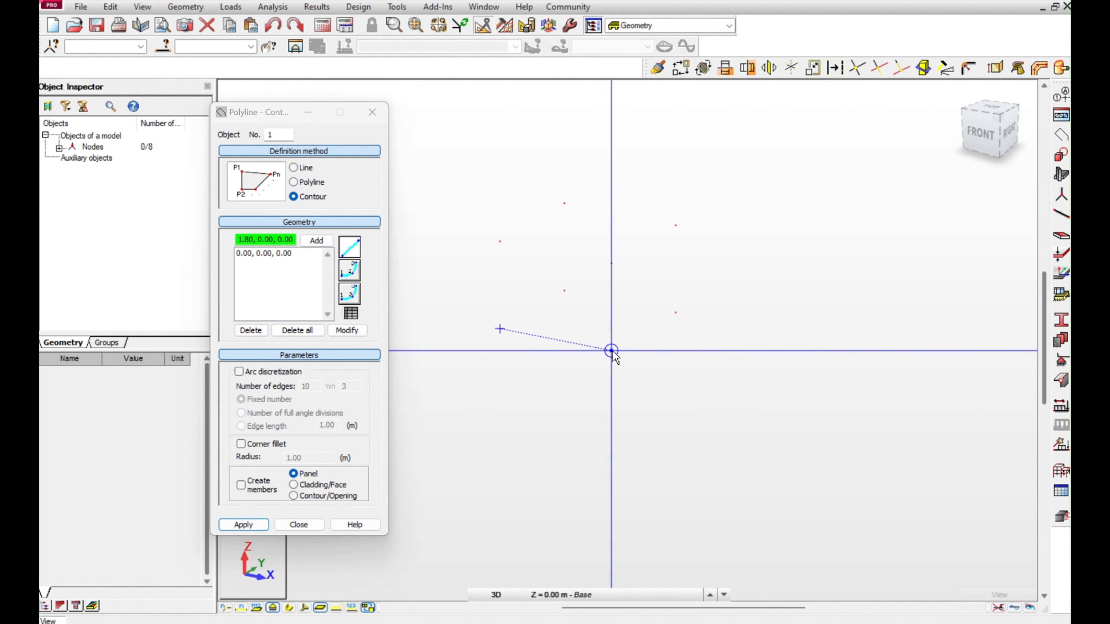
{"action": "left_click", "coordinate": [312, 335]}
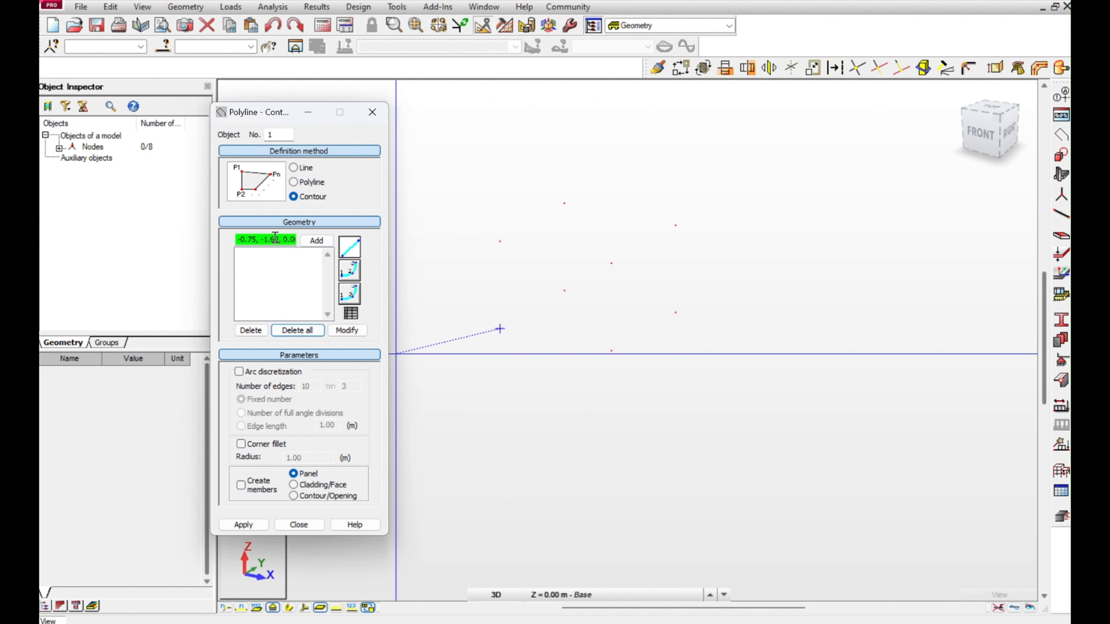
Create the back wall panel at Y = 1.80 m by closing a contour through its two base and two upper nodes
{"action": "left_click", "coordinate": [565, 292]}
{"action": "left_click", "coordinate": [675, 312]}
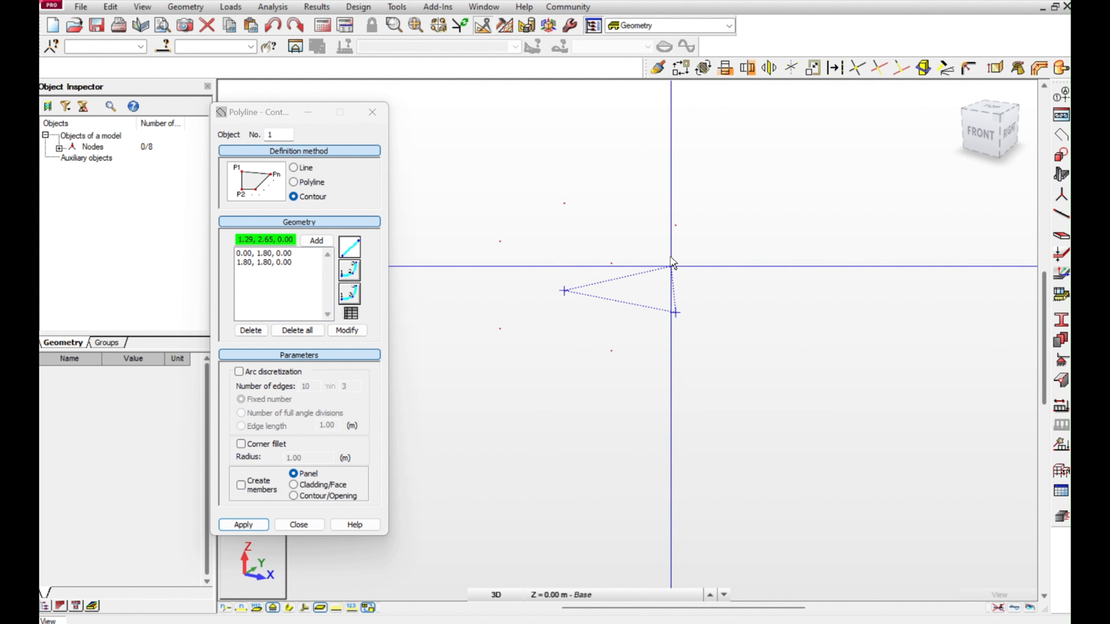
{"action": "left_click", "coordinate": [675, 225]}
{"action": "left_click", "coordinate": [564, 203]}
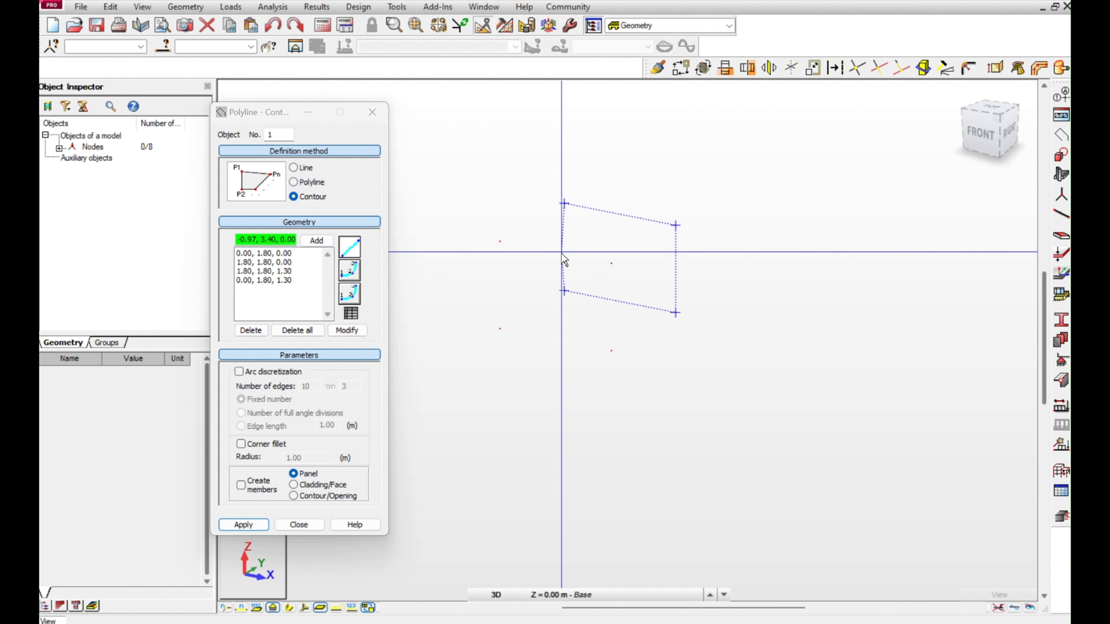
{"action": "left_click", "coordinate": [564, 290]}
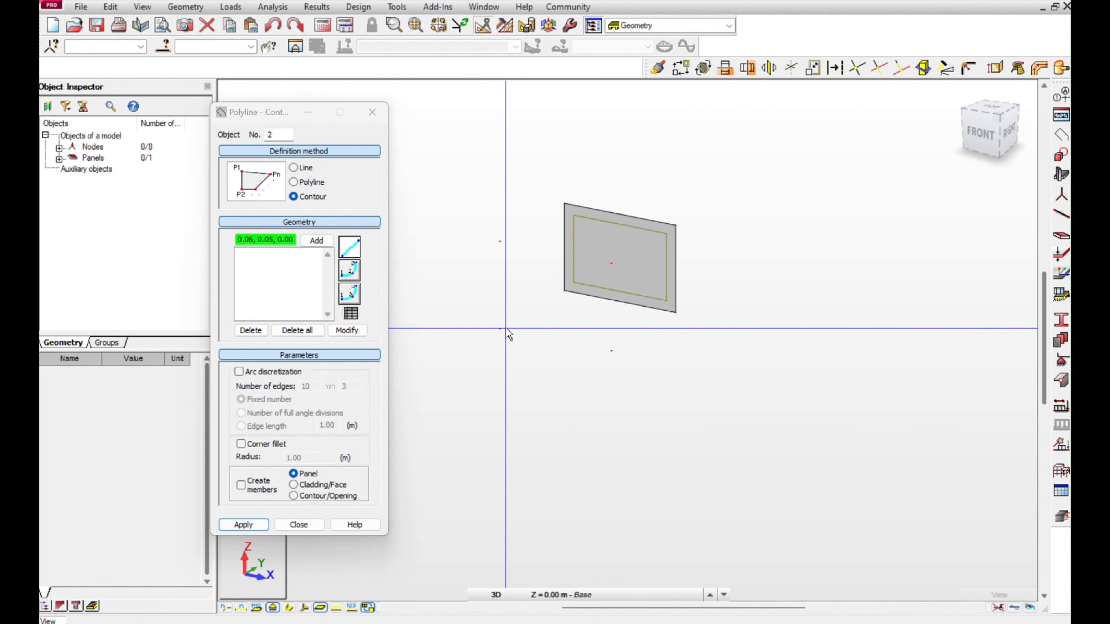
Create the side wall panel at X = 0 through its two base nodes and the two nodes at Z = 1.30 m
{"action": "left_click", "coordinate": [499, 328]}
{"action": "left_click", "coordinate": [564, 290]}
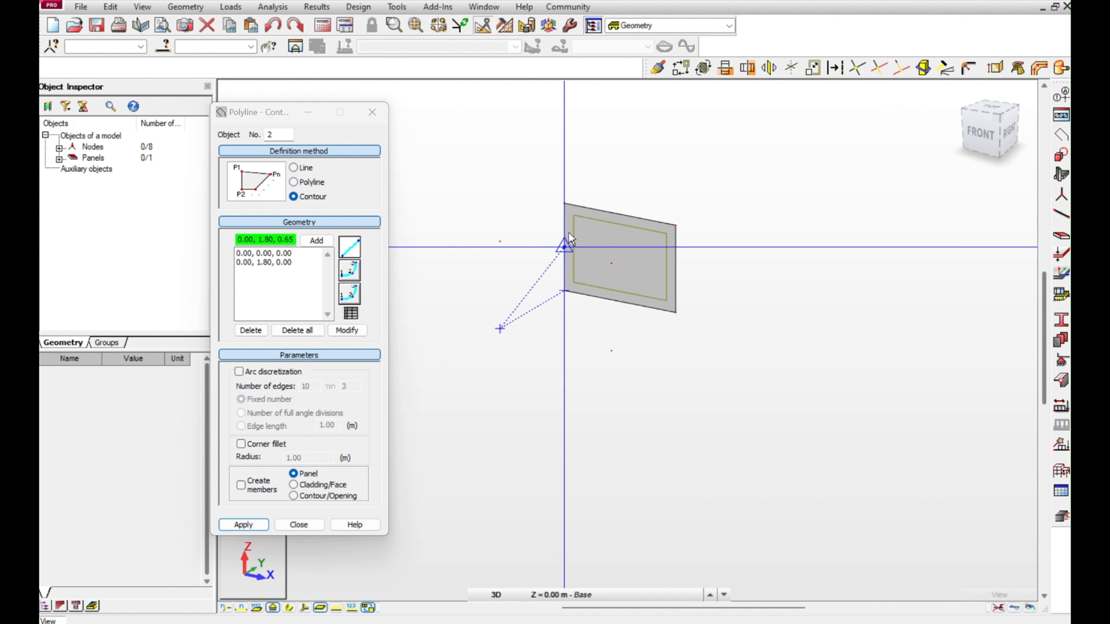
{"action": "left_click", "coordinate": [564, 203]}
{"action": "left_click", "coordinate": [500, 241]}
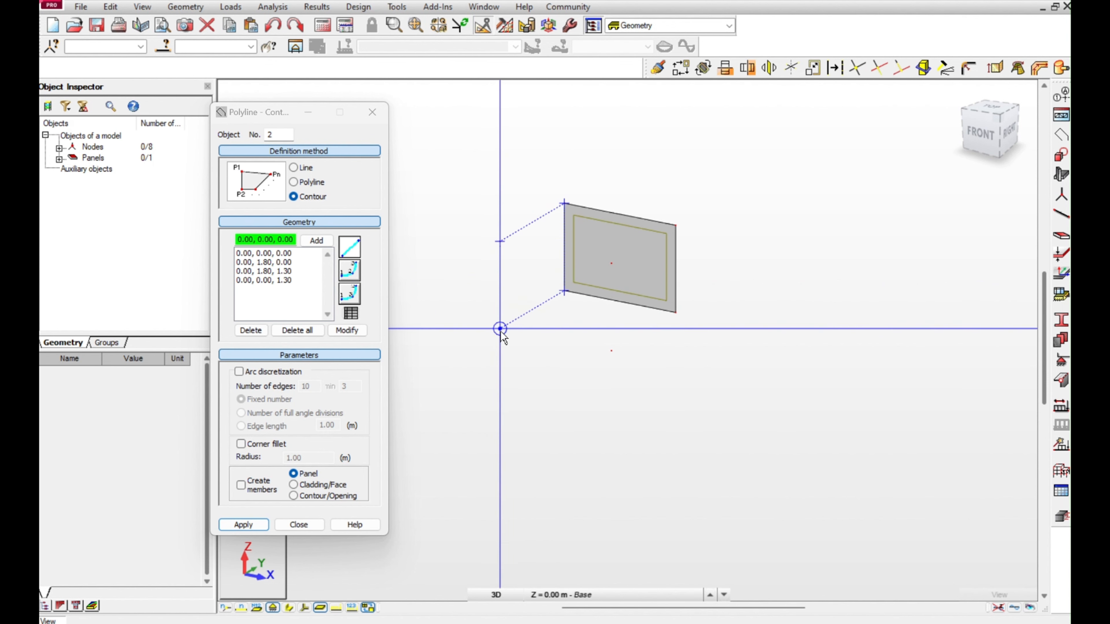
{"action": "left_click", "coordinate": [500, 328]}
Create the base slab panel at Z = 0 by closing a contour through the four base nodes
{"action": "left_click", "coordinate": [499, 328]}
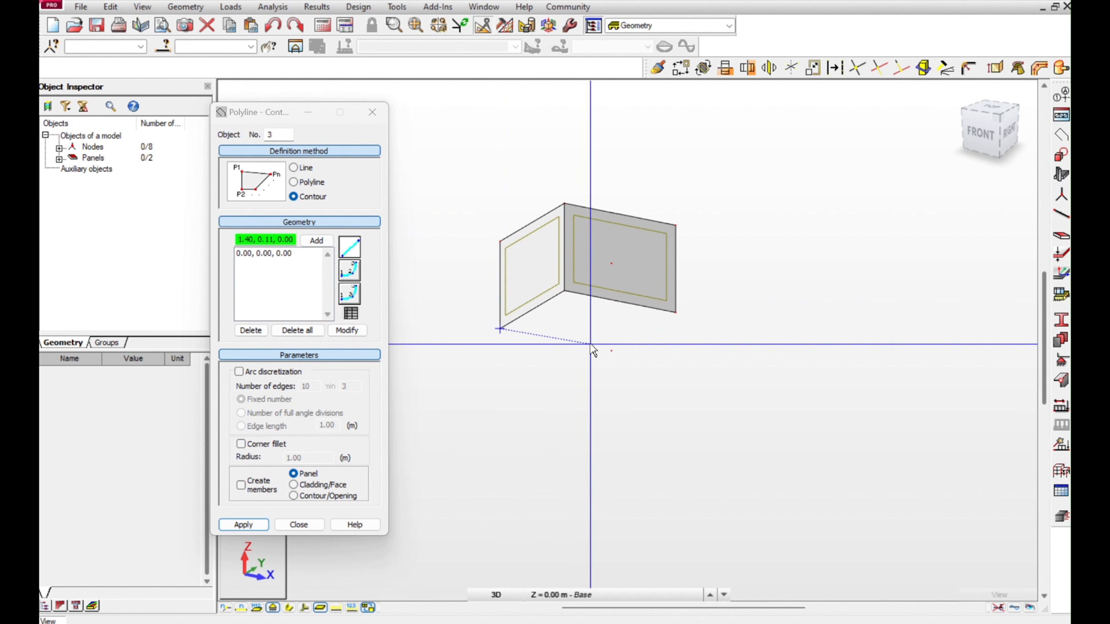
{"action": "left_click", "coordinate": [611, 351]}
{"action": "left_click", "coordinate": [671, 317]}
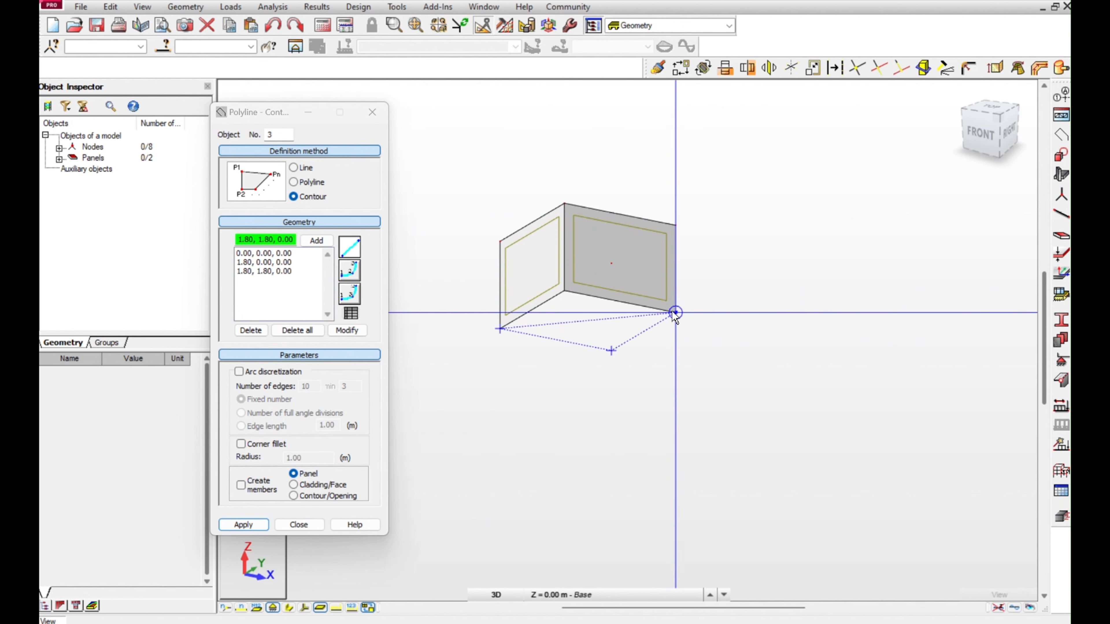
{"action": "left_click", "coordinate": [564, 290]}
{"action": "left_click", "coordinate": [499, 328]}
Create the front wall panel at Y = 0 through its two base nodes and the two nodes above them
{"action": "left_click", "coordinate": [500, 329]}
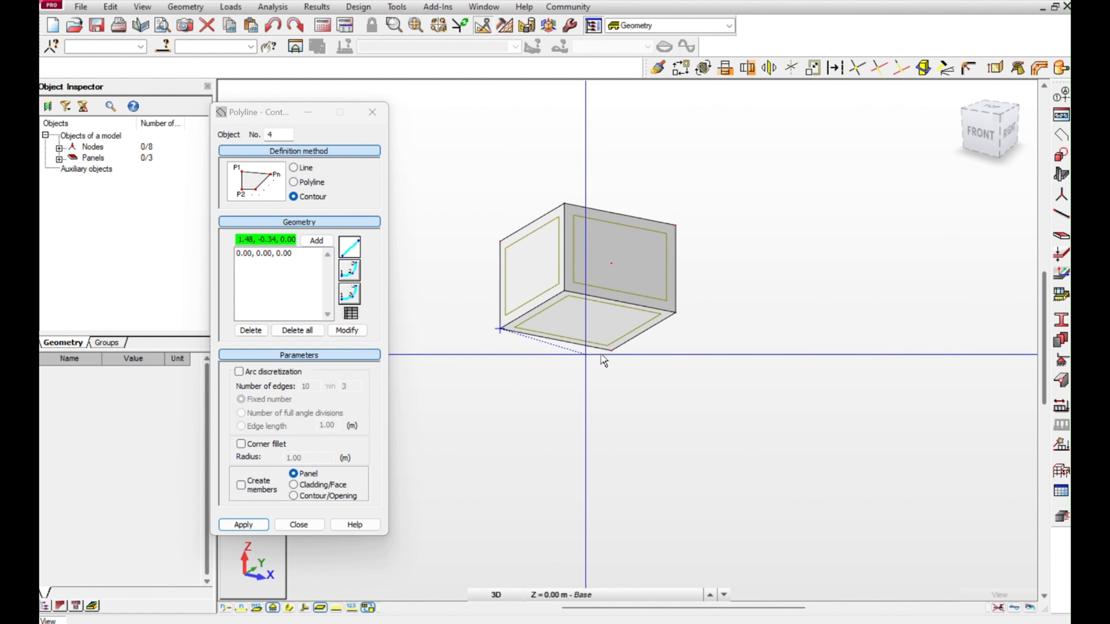
{"action": "left_click", "coordinate": [611, 351]}
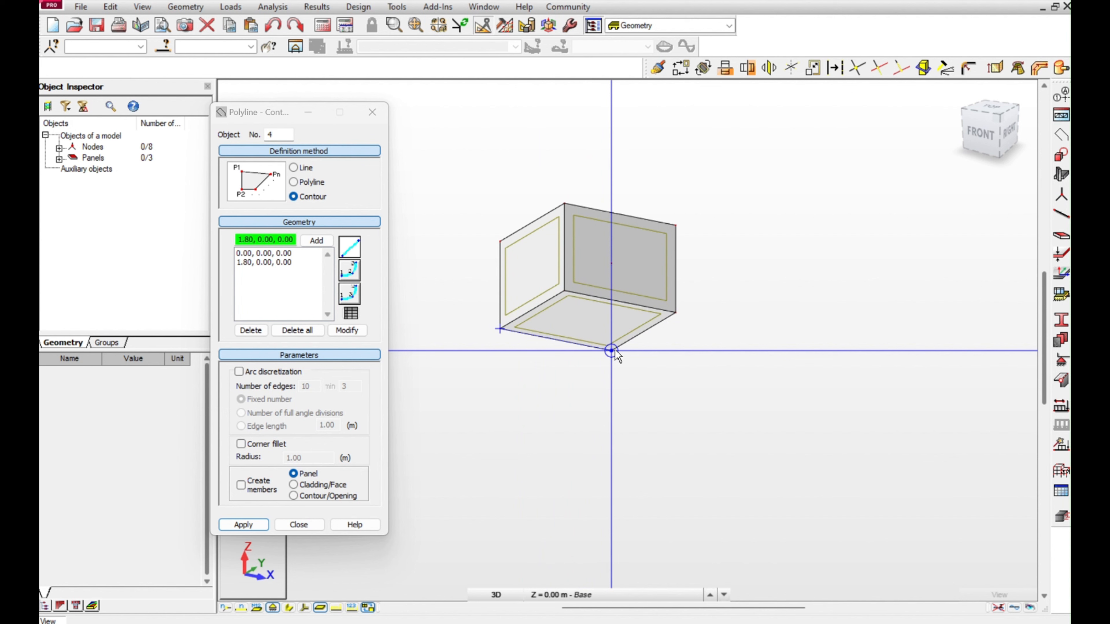
{"action": "left_click", "coordinate": [611, 263]}
{"action": "left_click", "coordinate": [514, 253]}
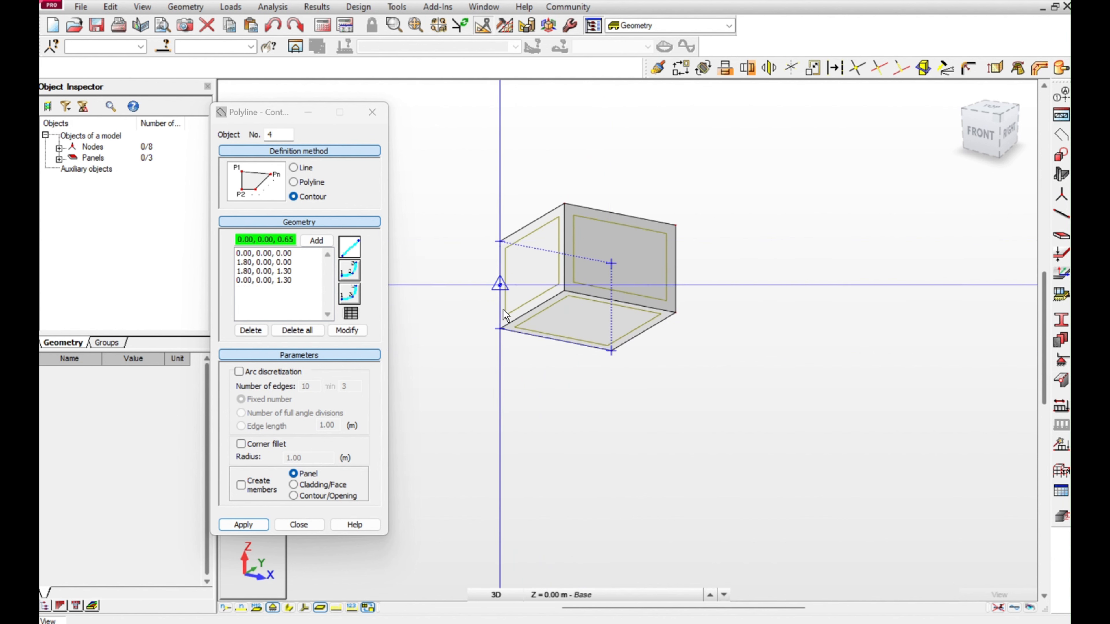
{"action": "left_click", "coordinate": [500, 328]}
Create the side wall panel at X = 1.80 m, closing the contour through its four corner nodes
{"action": "left_click", "coordinate": [611, 350]}
{"action": "left_click", "coordinate": [676, 312]}
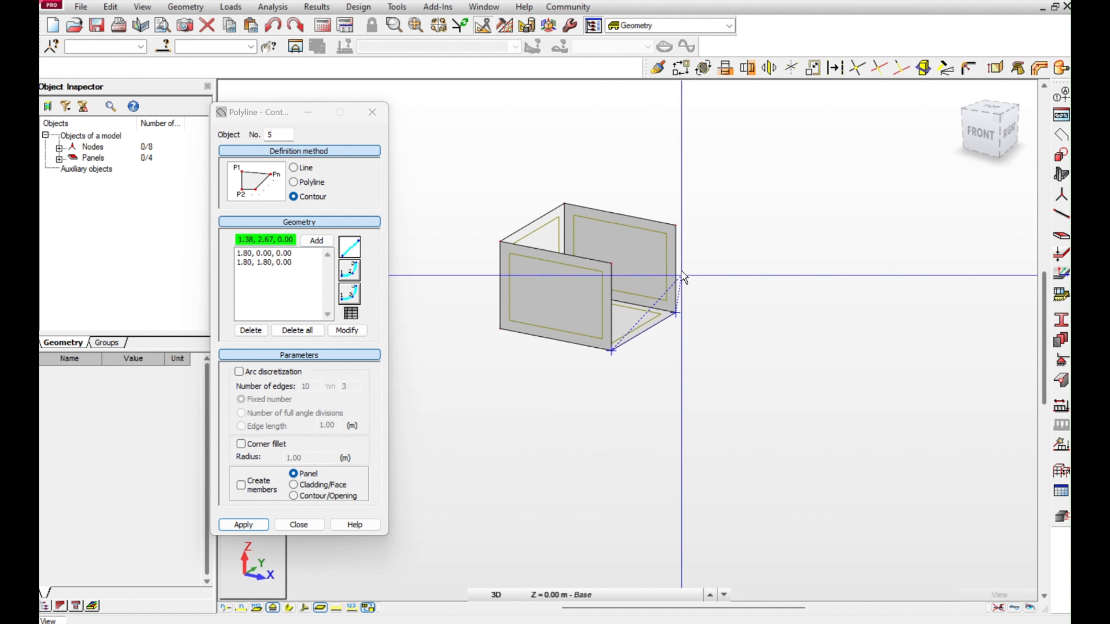
{"action": "left_click", "coordinate": [676, 226]}
{"action": "left_click", "coordinate": [611, 263]}
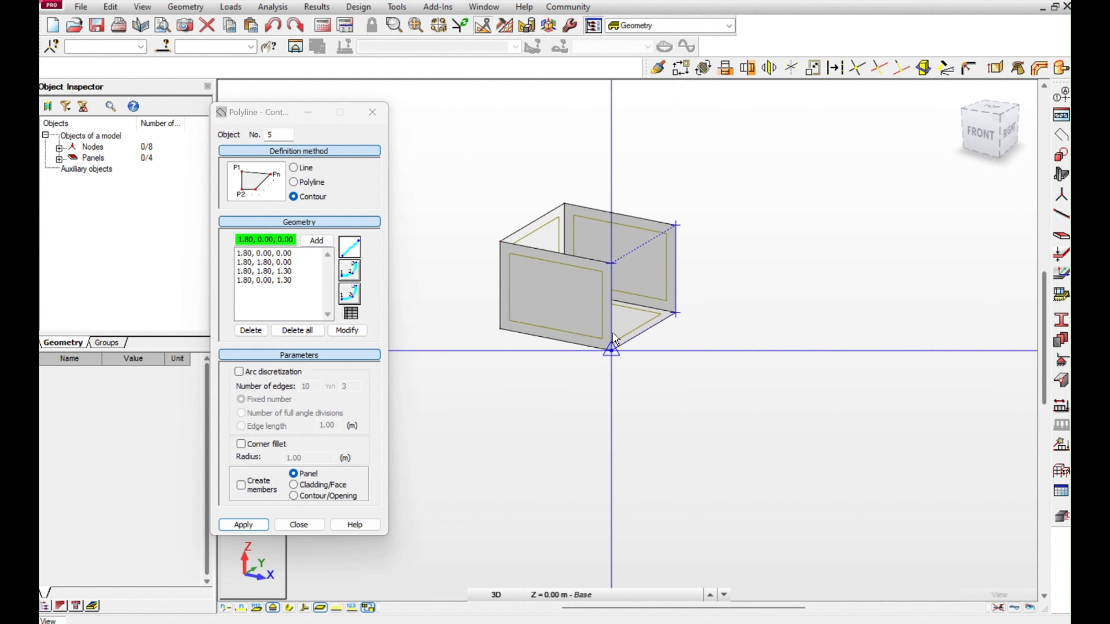
{"action": "left_click", "coordinate": [611, 351]}
Display the local coordinate systems of the panels and examine the axis directions on each wall and the base
{"action": "right_click", "coordinate": [690, 215]}
{"action": "left_click", "coordinate": [736, 222]}
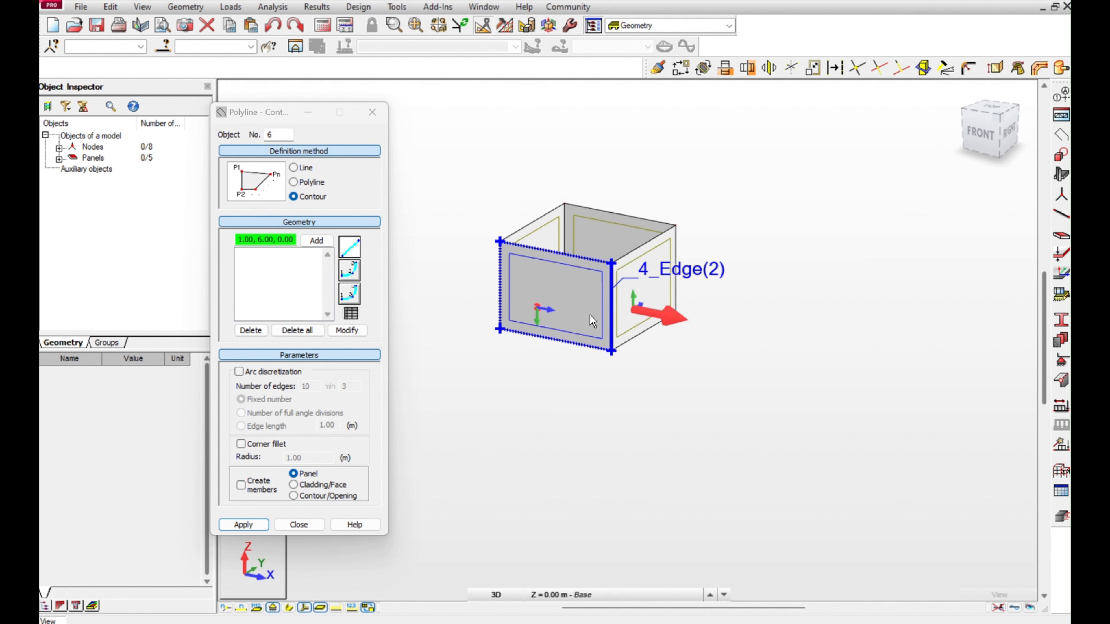
{"action": "mouse_move", "coordinate": [590, 315]}
{"action": "middle_mouse_down", "text": "shift"}
{"action": "mouse_move", "coordinate": [590, 338]}
{"action": "mouse_move", "coordinate": [596, 301]}
{"action": "middle_mouse_up", "text": "shift"}
{"action": "scroll", "coordinate": [596, 301], "scroll_direction": "up", "scroll_amount": 2}
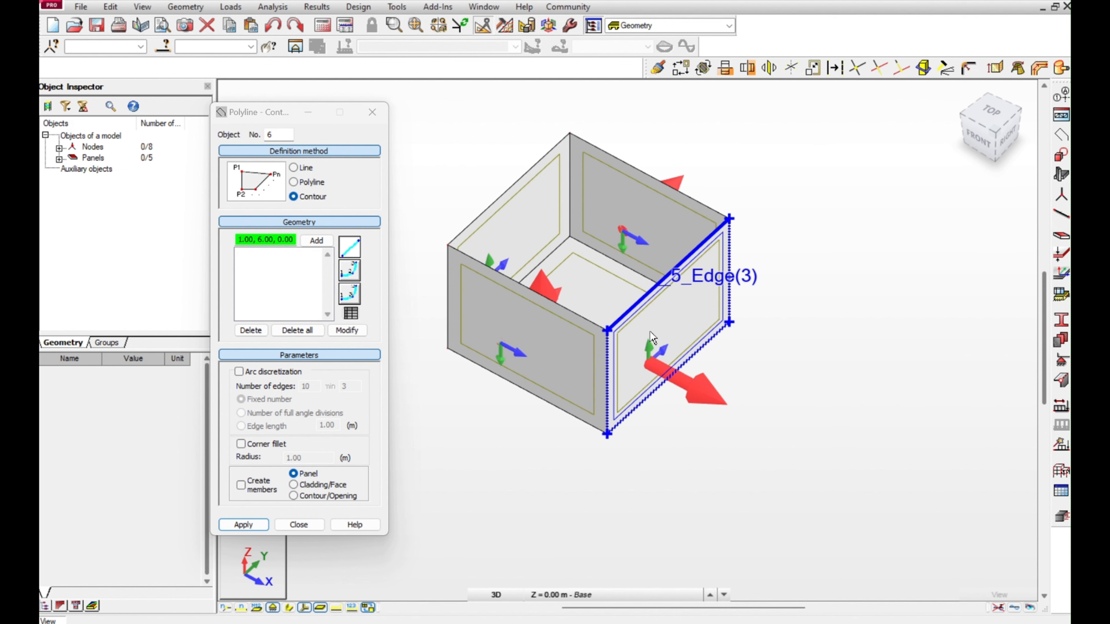
{"action": "middle_click_drag", "start_coordinate": [645, 328], "coordinate": [605, 349], "text": "shift"}
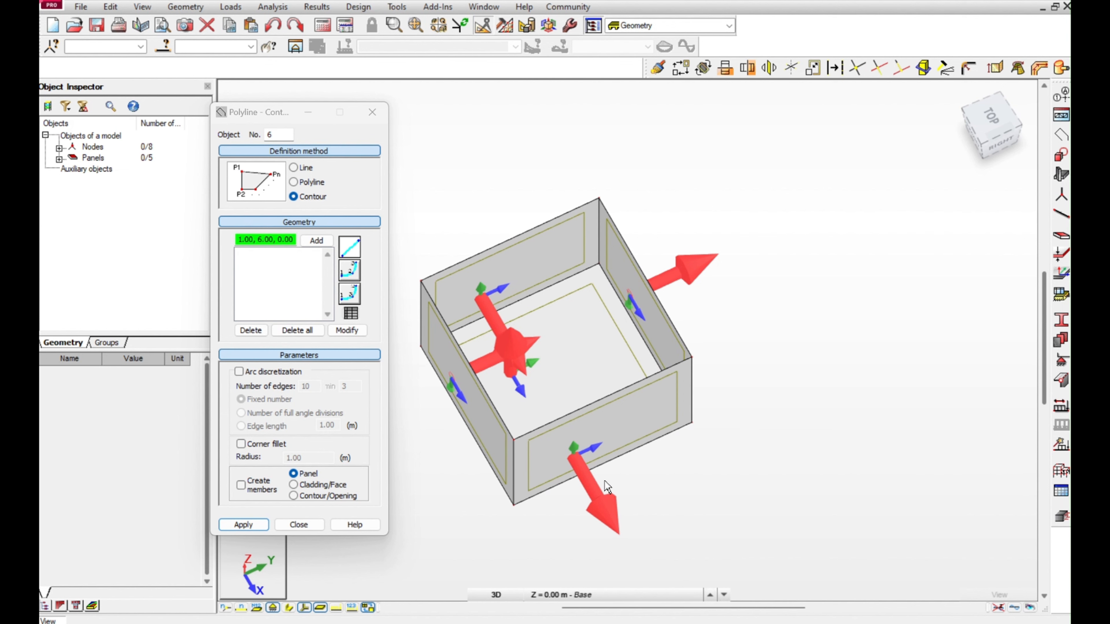
Reverse the local Z axis of the two walls at X = 1.80 m and Y = 1.80 m so they point inward
{"action": "left_click", "coordinate": [641, 421]}
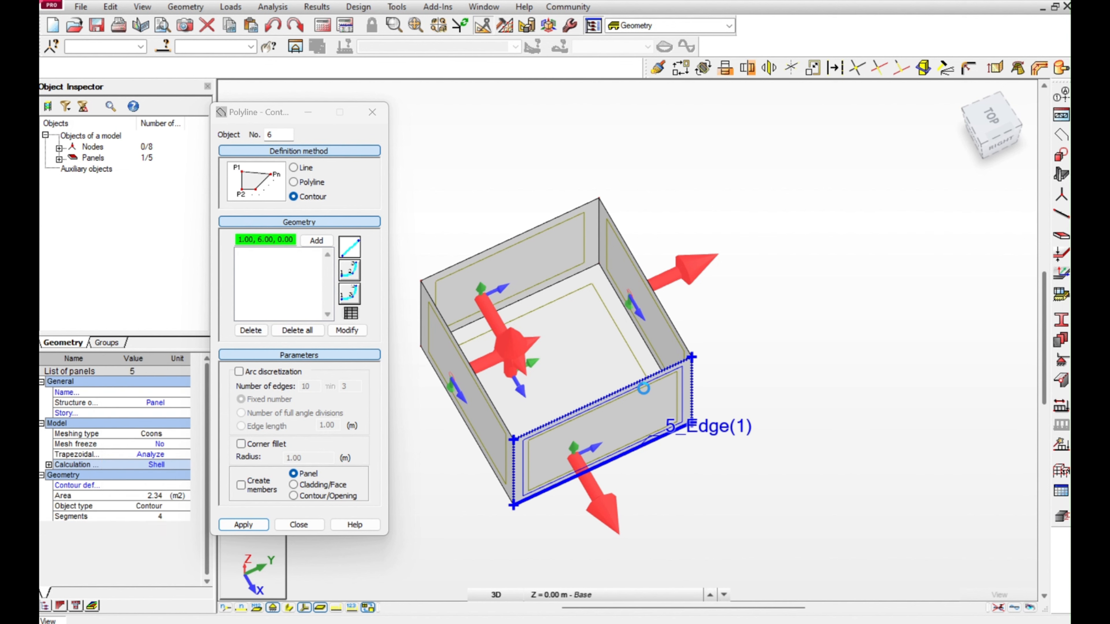
{"action": "left_click", "coordinate": [657, 337], "text": "ctrl"}
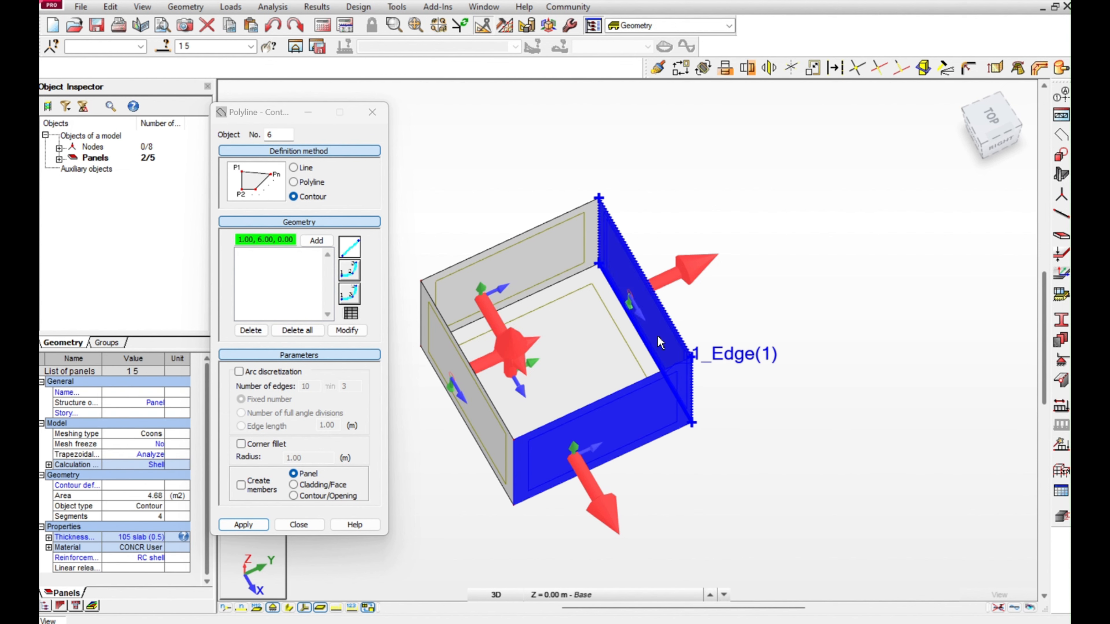
{"action": "left_click", "coordinate": [1061, 274]}
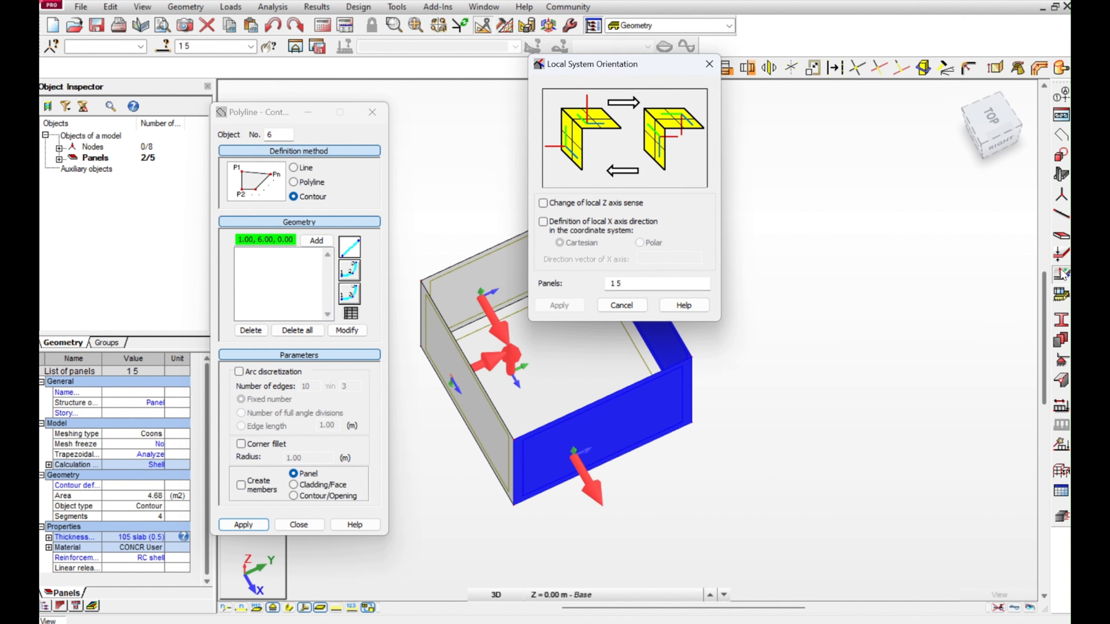
{"action": "left_click", "coordinate": [594, 205]}
{"action": "left_click", "coordinate": [630, 284]}
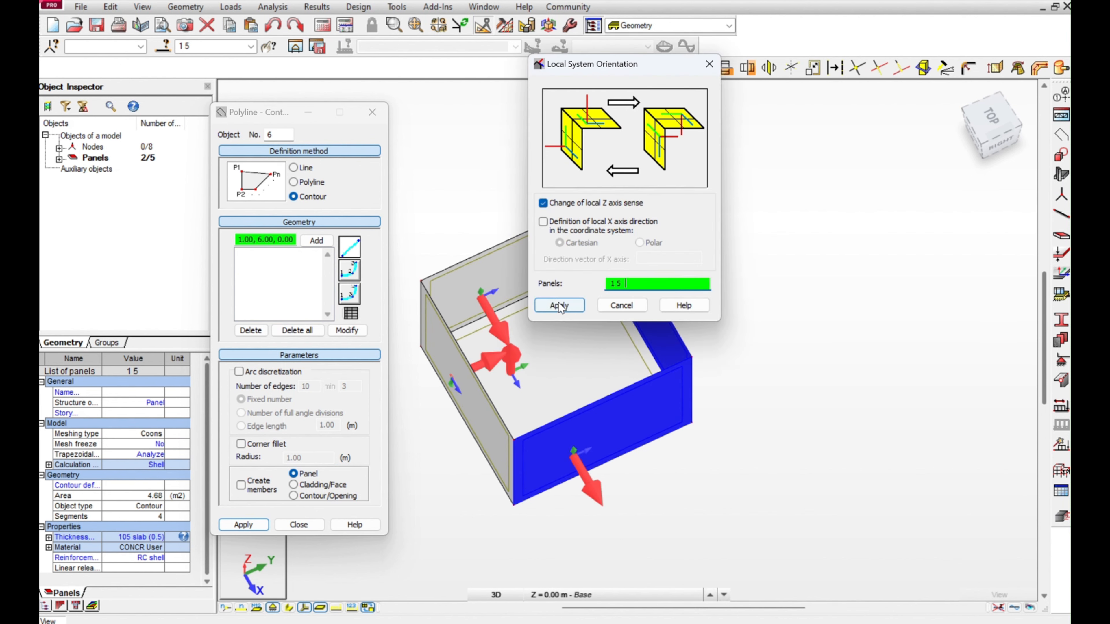
{"action": "left_click", "coordinate": [558, 308]}
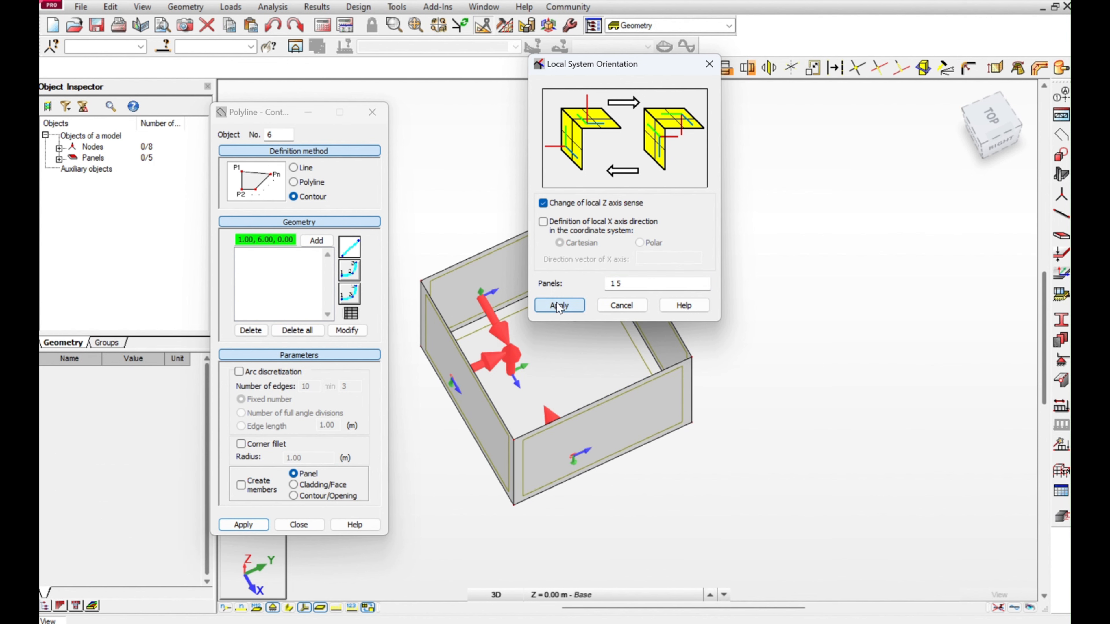
{"action": "left_click", "coordinate": [620, 308]}
{"action": "left_click", "coordinate": [372, 112]}
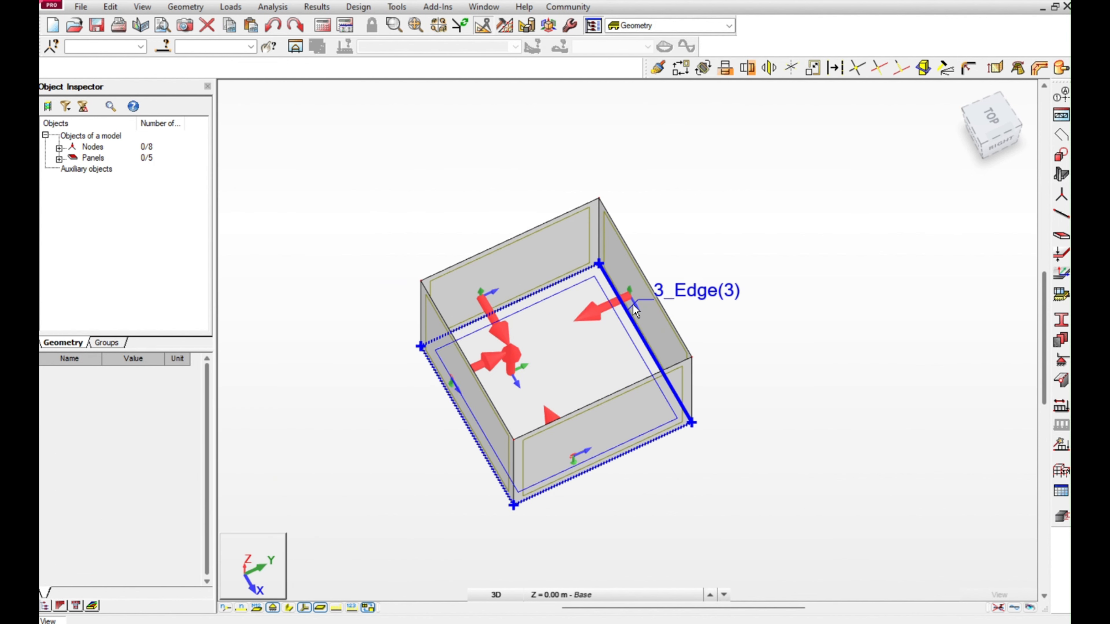
Create a homogeneous constant panel thickness of 150 mm with CONCR User material, labelled TH150
{"action": "middle_click_drag", "start_coordinate": [679, 309], "coordinate": [727, 276]}
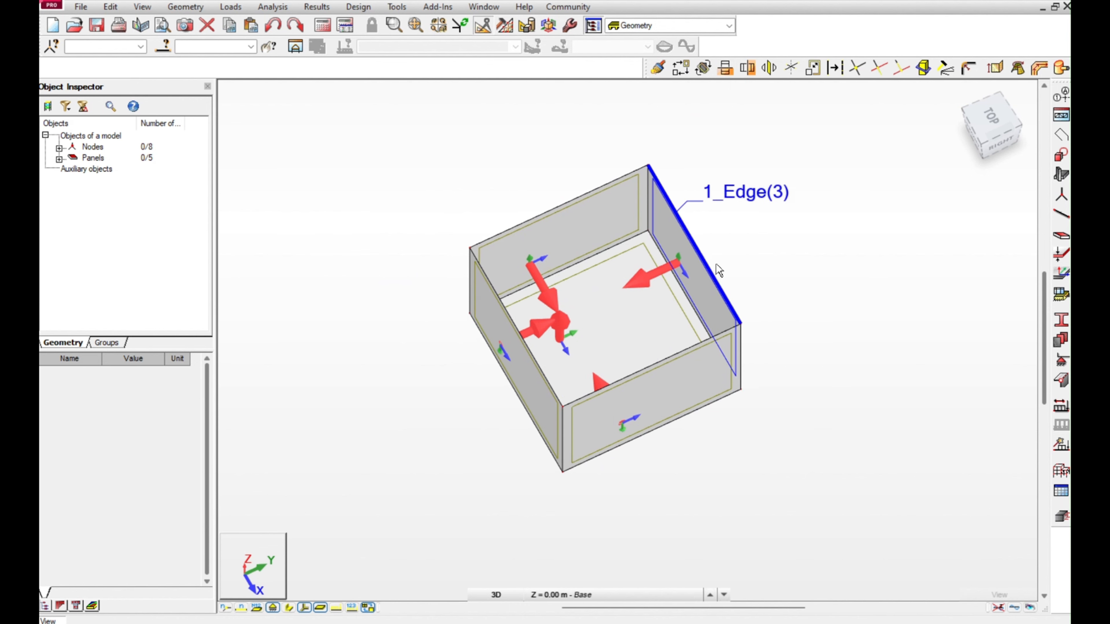
{"action": "middle_click_drag", "start_coordinate": [631, 342], "coordinate": [645, 314], "text": "shift"}
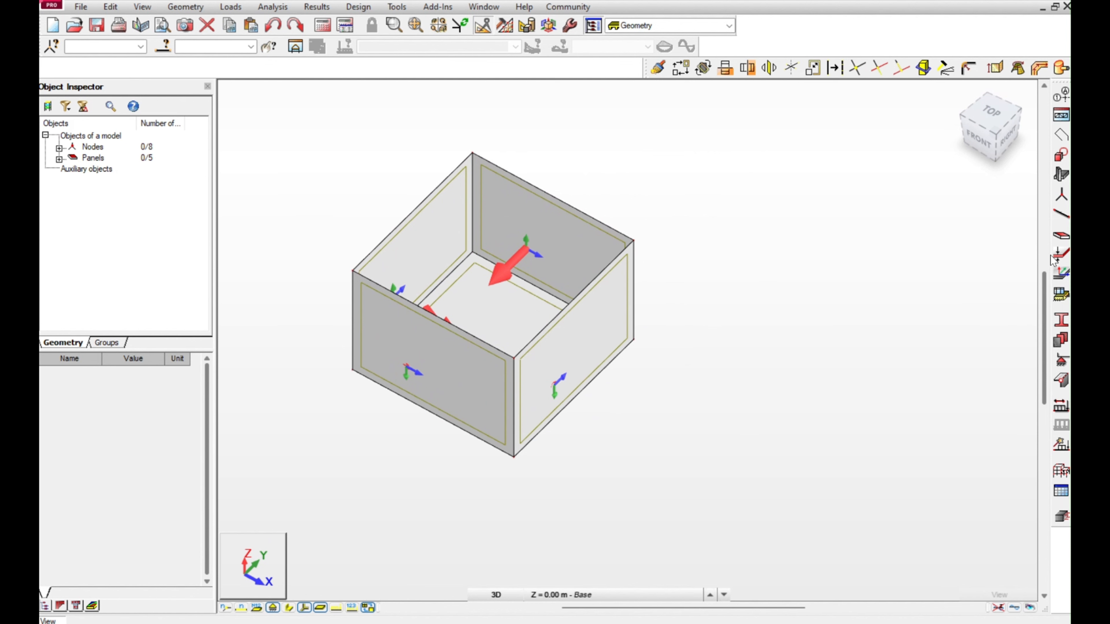
{"action": "left_click", "coordinate": [1060, 255]}
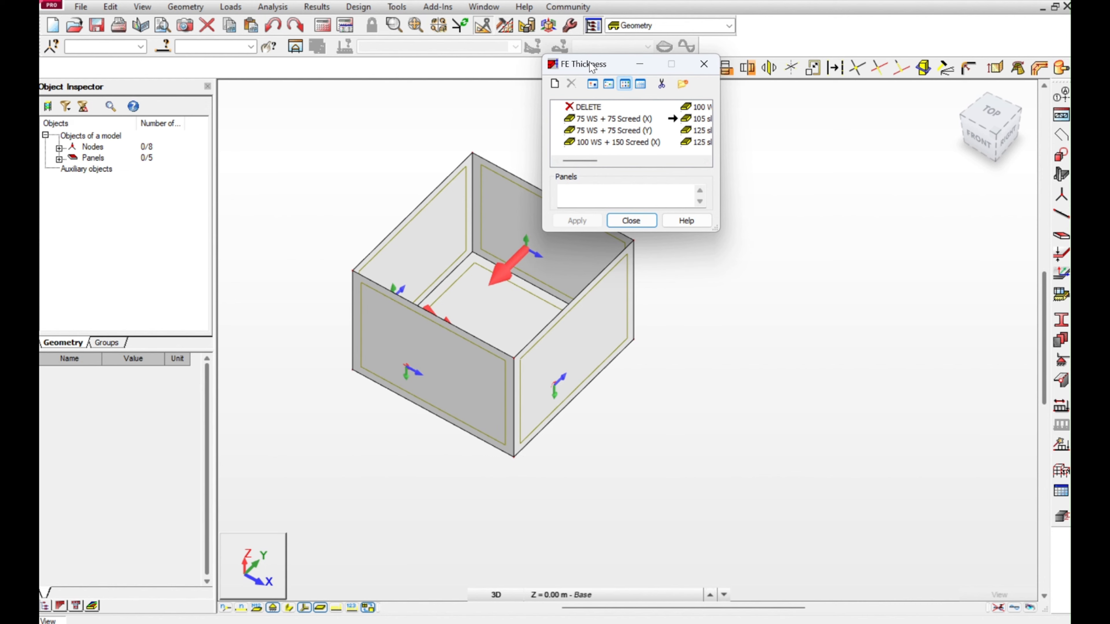
{"action": "left_click_drag", "start_coordinate": [588, 61], "coordinate": [790, 158]}
{"action": "left_click", "coordinate": [756, 180]}
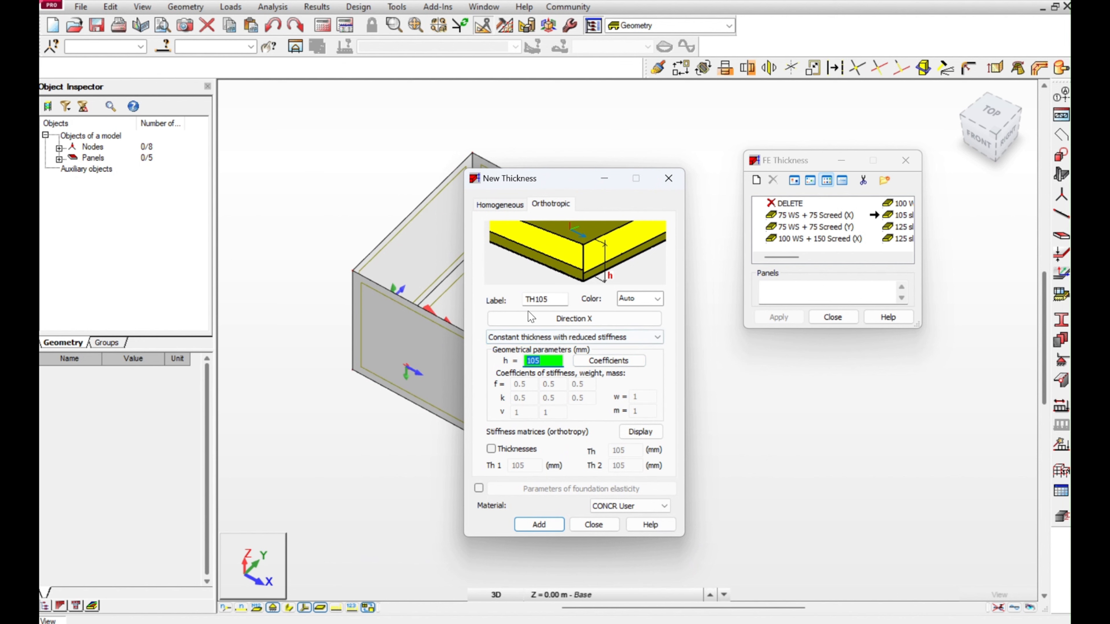
{"action": "left_click", "coordinate": [499, 205]}
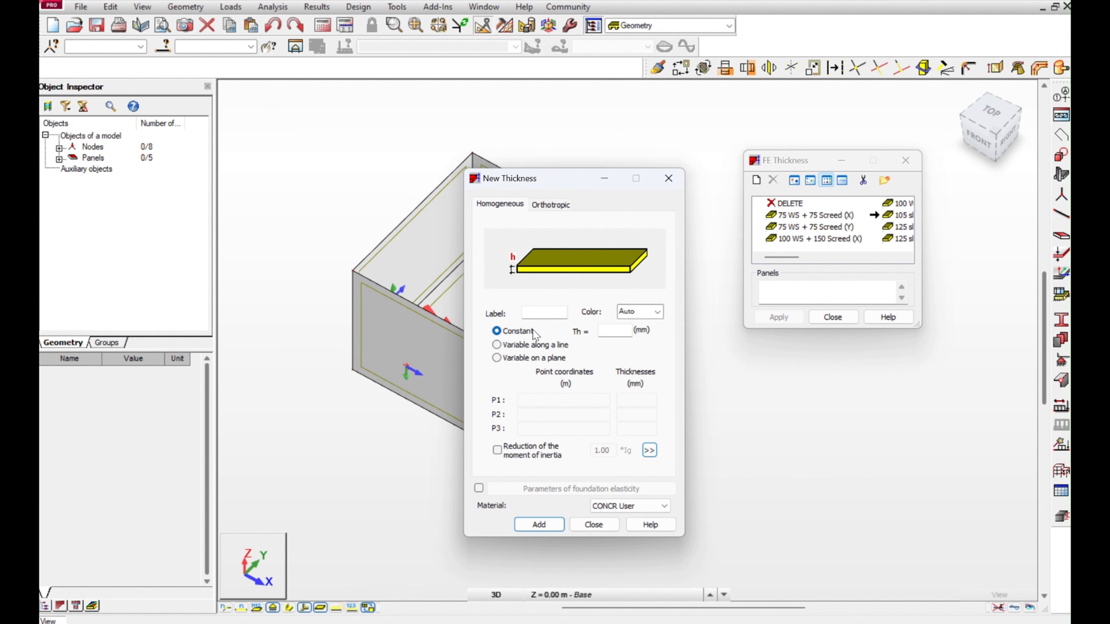
{"action": "left_click", "coordinate": [609, 333]}
{"action": "type", "text": "150"}
{"action": "left_click", "coordinate": [538, 523]}
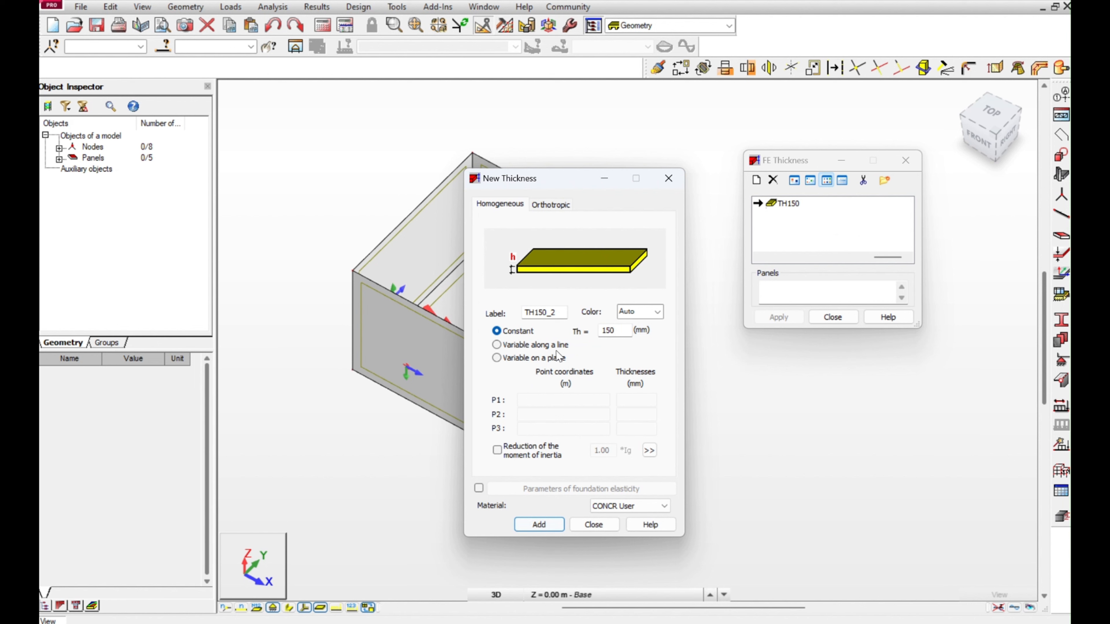
Label a second 150 mm thickness TH150 Bearing and enable foundation elasticity with Kz set to 10000 kN/m3
{"action": "left_click", "coordinate": [558, 313]}
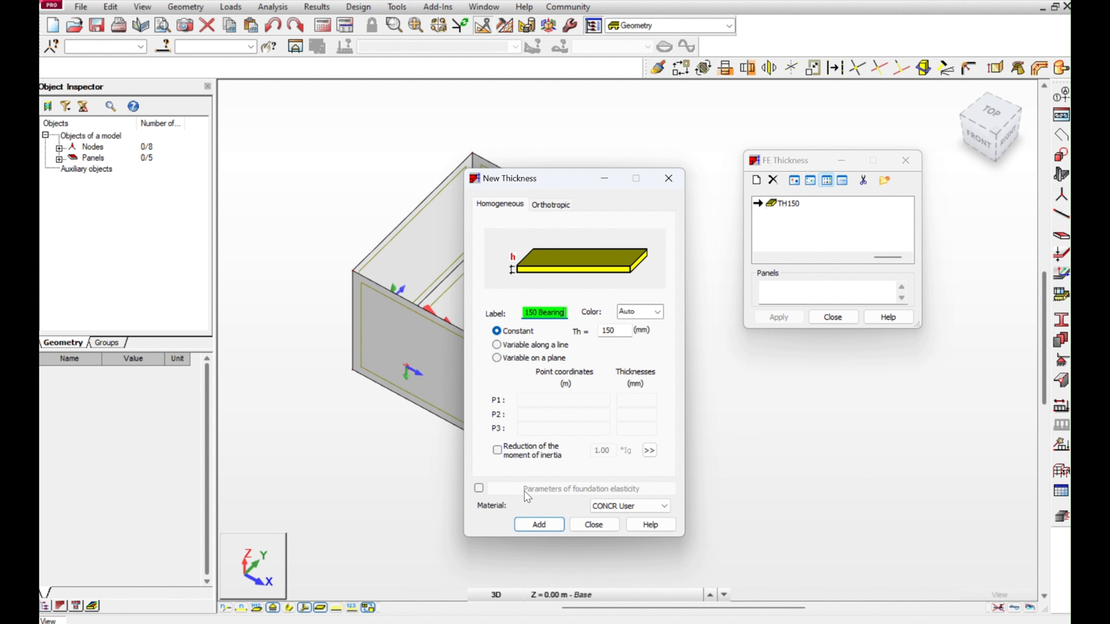
{"action": "left_click", "coordinate": [479, 487]}
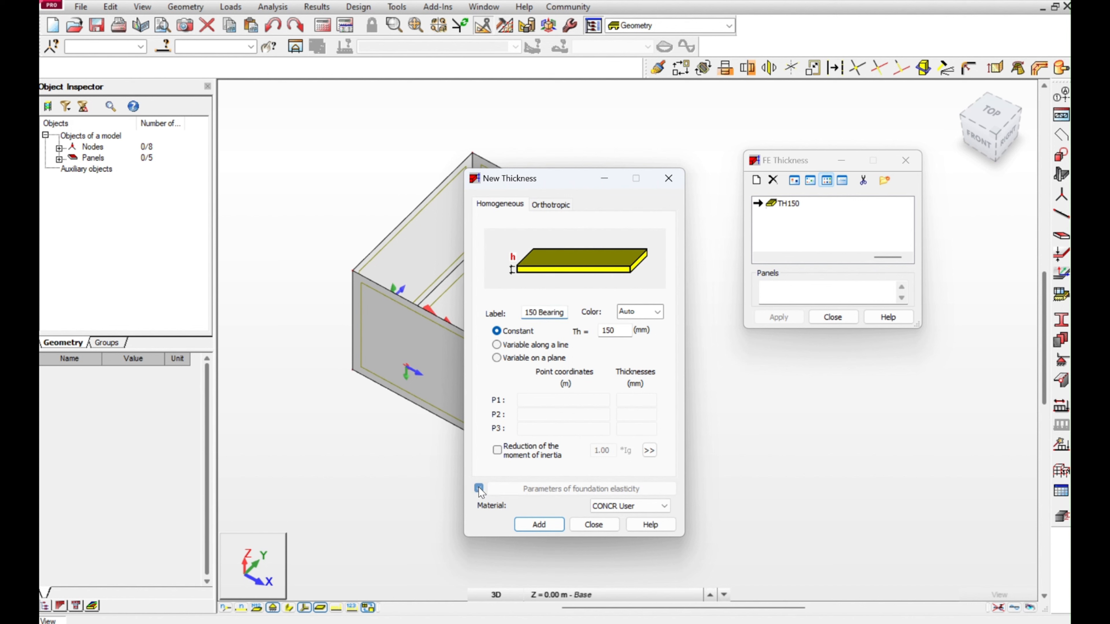
{"action": "left_click", "coordinate": [543, 489]}
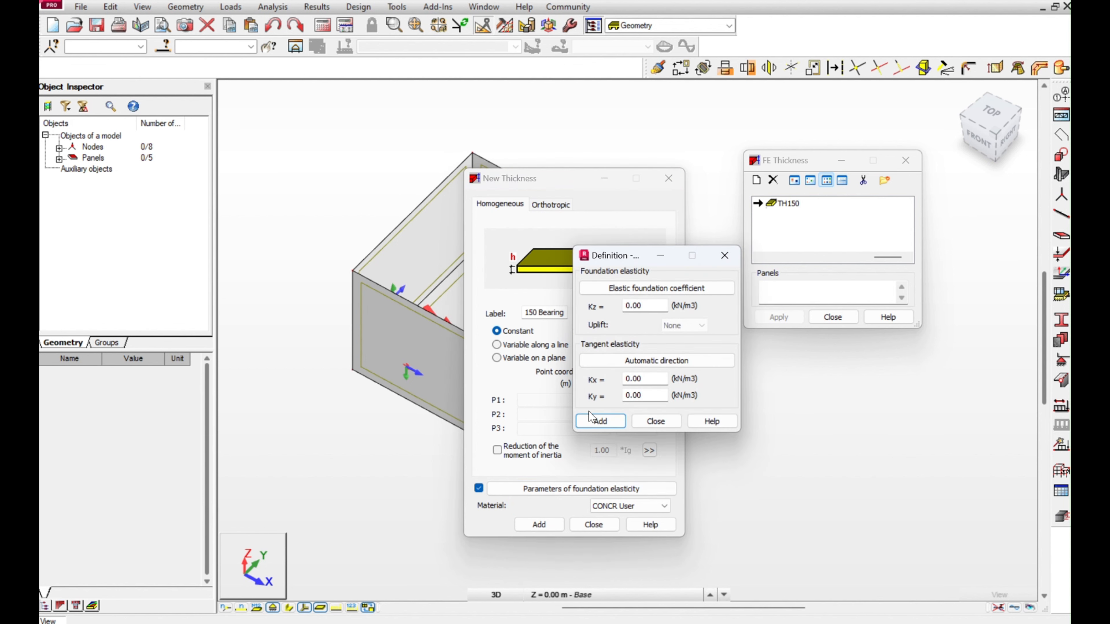
{"action": "left_click", "coordinate": [652, 306]}
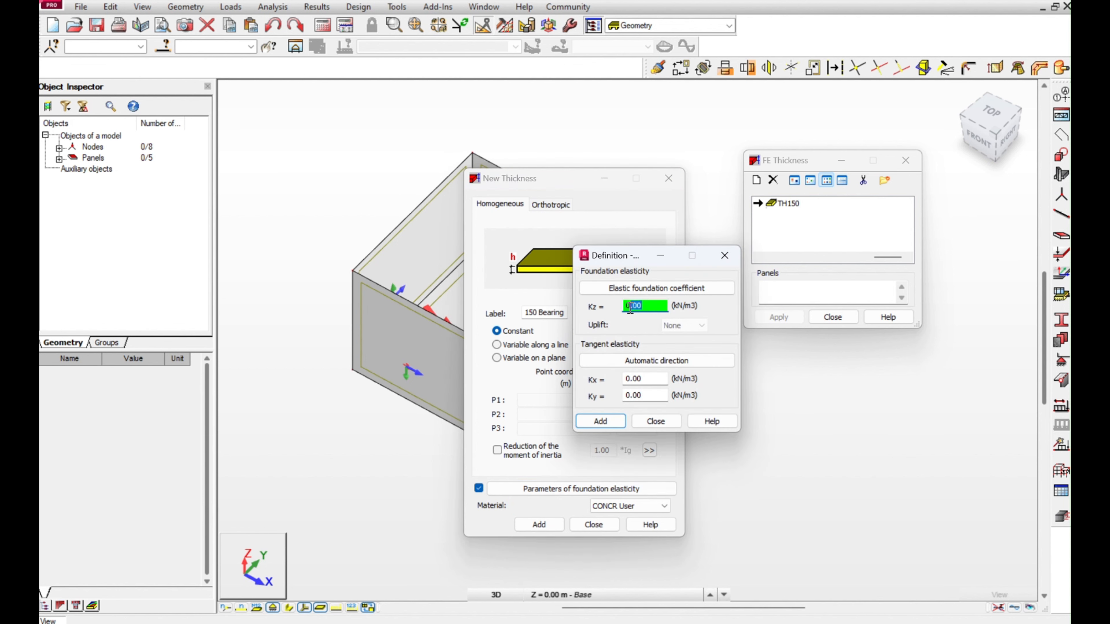
{"action": "type", "text": "10000"}
Set the tangent elasticity Kx and Ky to 10000 kN/m3 and add the bearing thickness to the list
{"action": "left_click", "coordinate": [647, 379]}
{"action": "type", "text": "1000"}
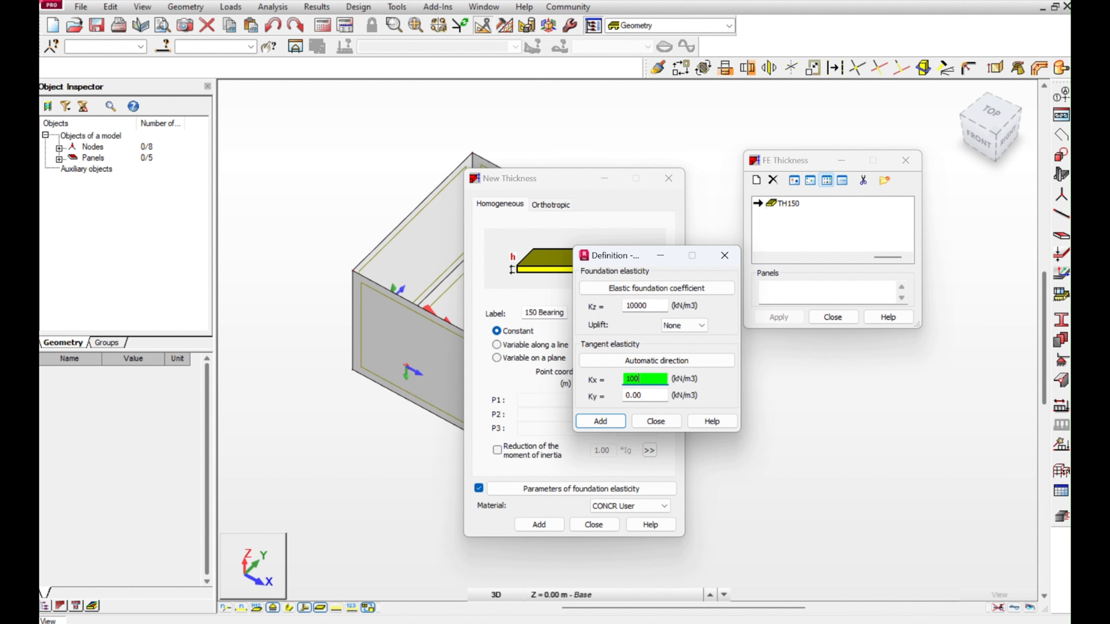
{"action": "type", "text": "0"}
{"action": "left_click", "coordinate": [651, 397]}
{"action": "type", "text": "10000"}
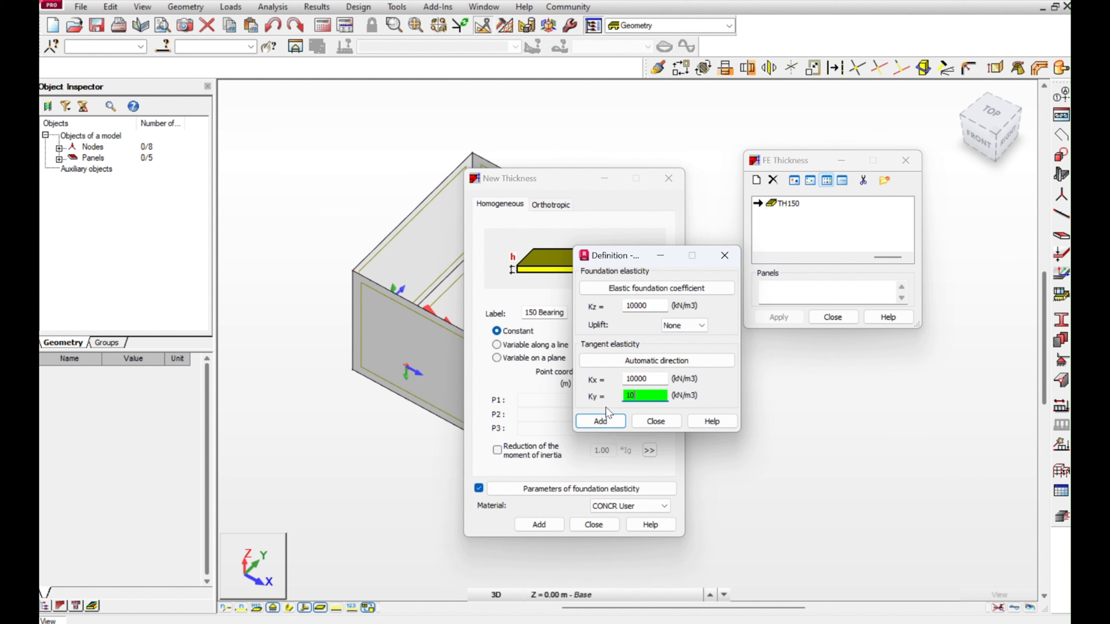
{"action": "left_click", "coordinate": [611, 421]}
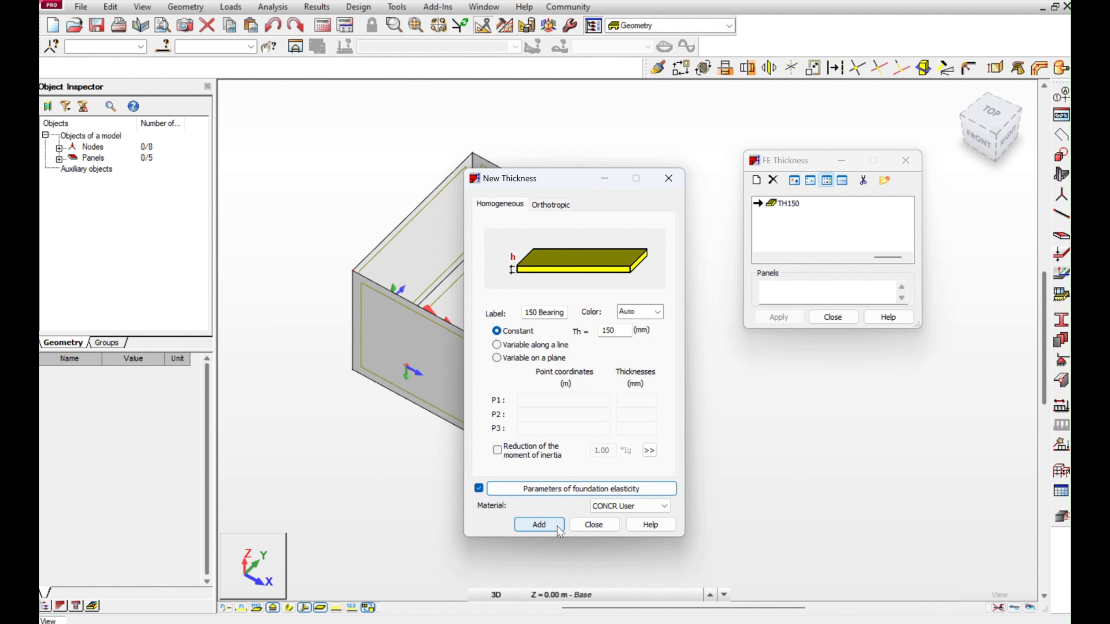
{"action": "left_click", "coordinate": [538, 524]}
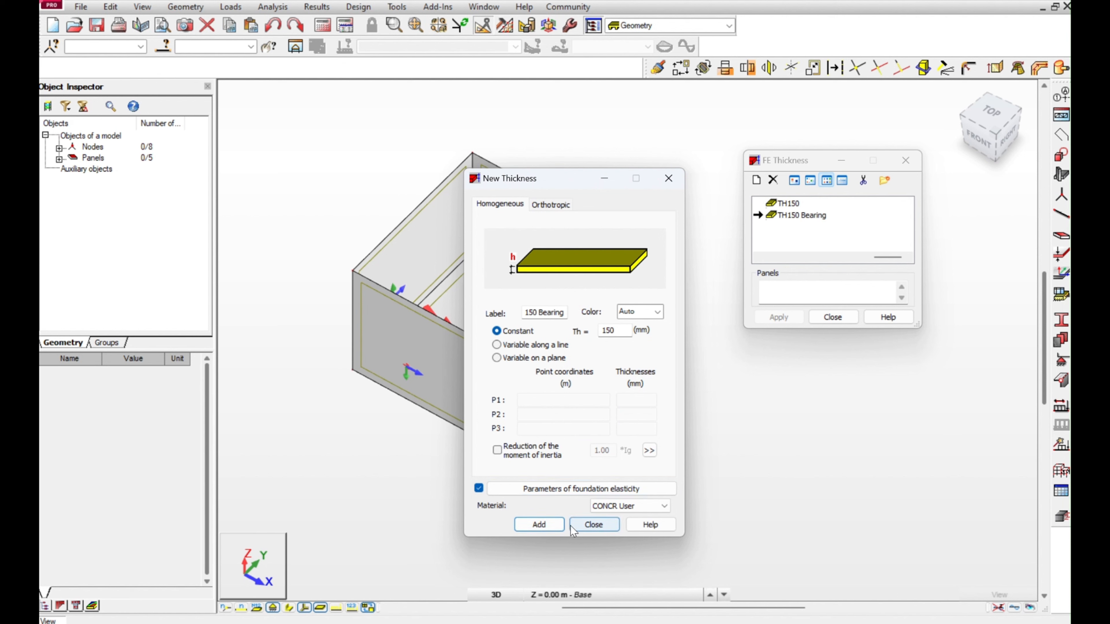
{"action": "left_click", "coordinate": [594, 524]}
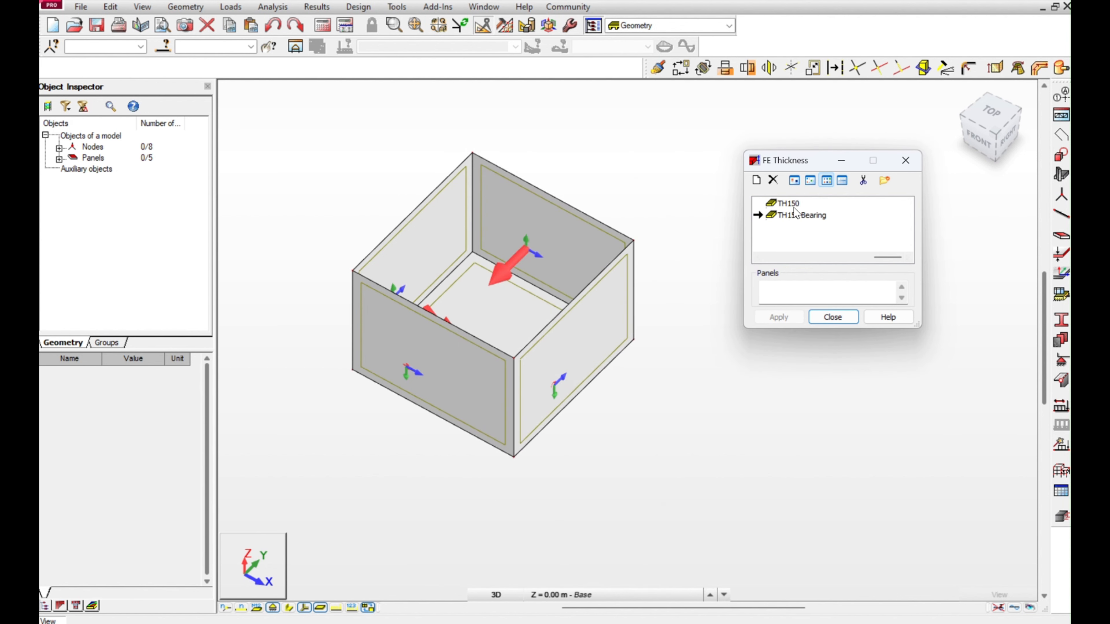
Assign the TH150 Bearing thickness to the base slab and TH150 to the four walls
{"action": "left_click", "coordinate": [791, 217]}
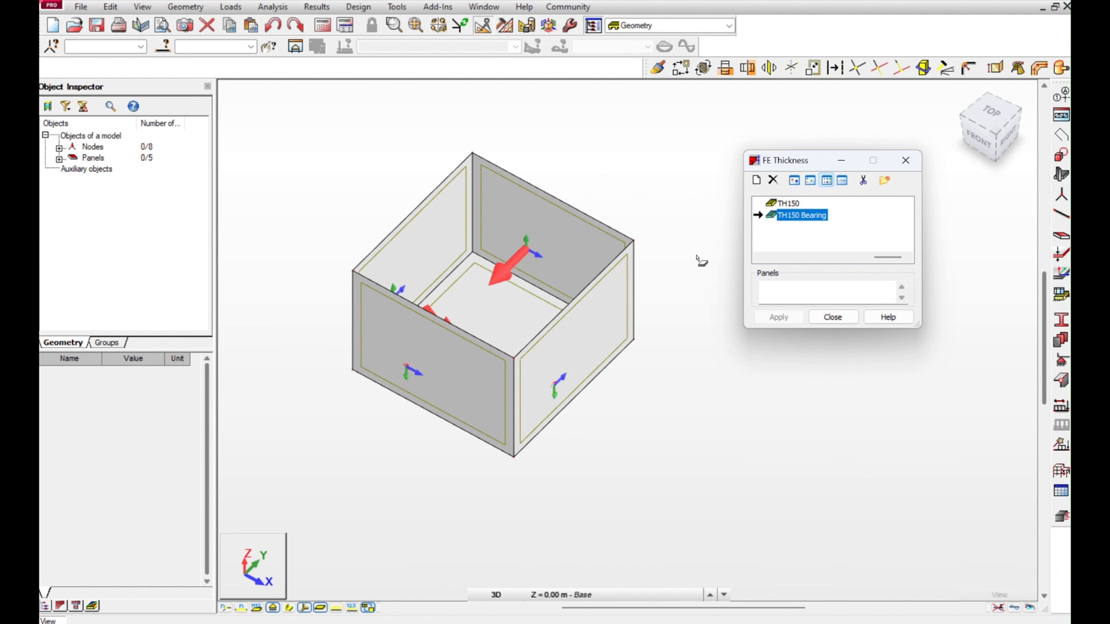
{"action": "left_click", "coordinate": [517, 308]}
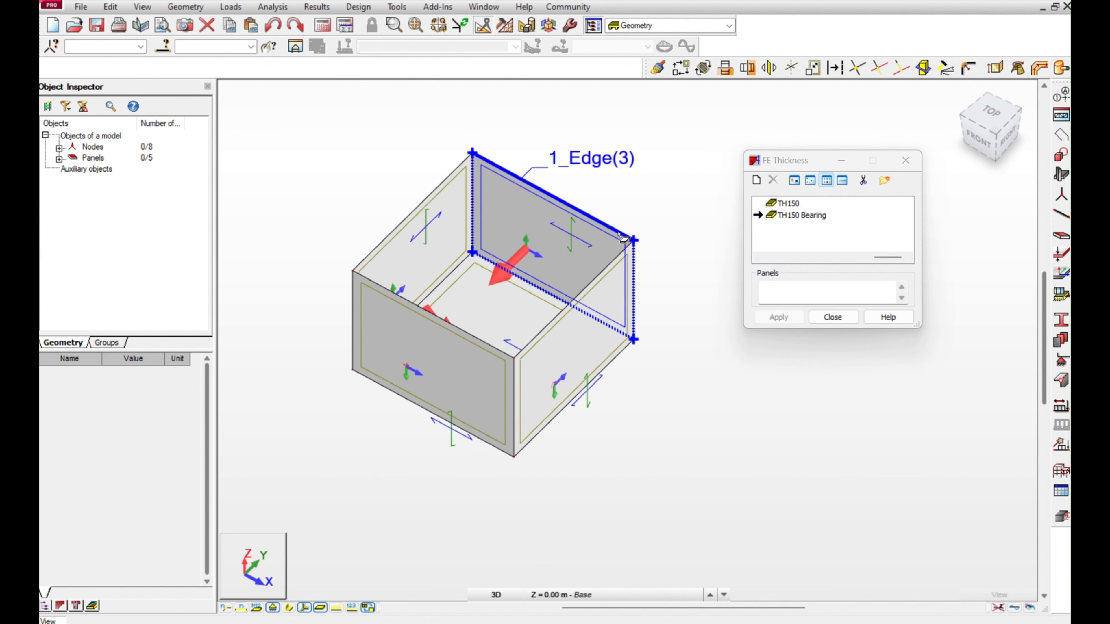
{"action": "left_click", "coordinate": [788, 203]}
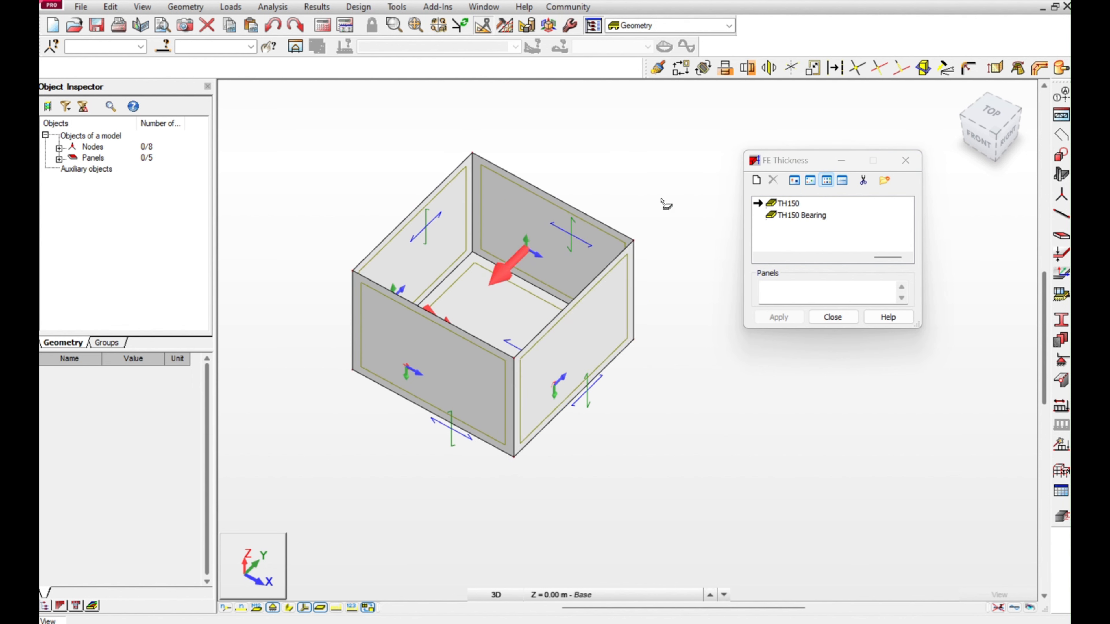
{"action": "right_click", "coordinate": [668, 167]}
{"action": "left_click", "coordinate": [655, 186]}
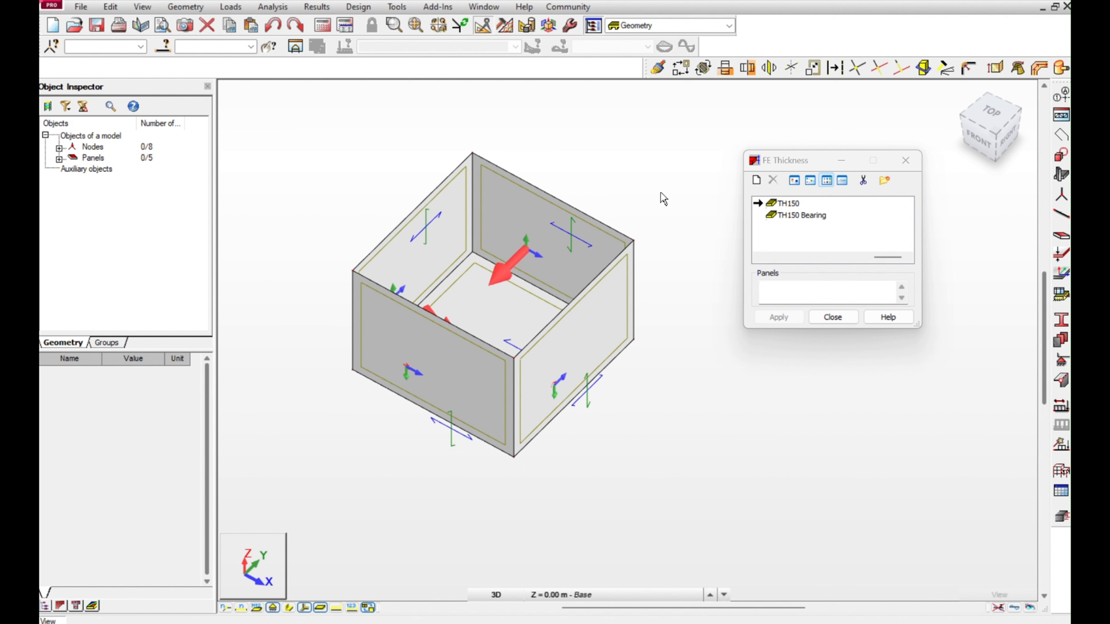
Check the thickness assigned to the base slab and the four walls in their properties
{"action": "left_click", "coordinate": [527, 306]}
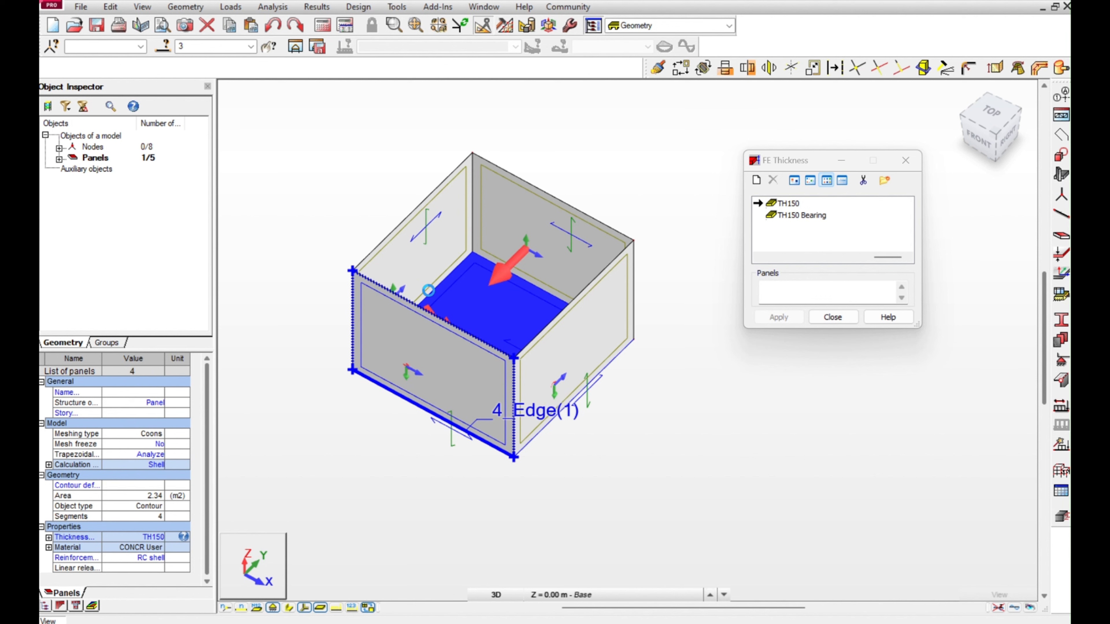
{"action": "left_click", "coordinate": [494, 393]}
{"action": "left_click", "coordinate": [416, 316]}
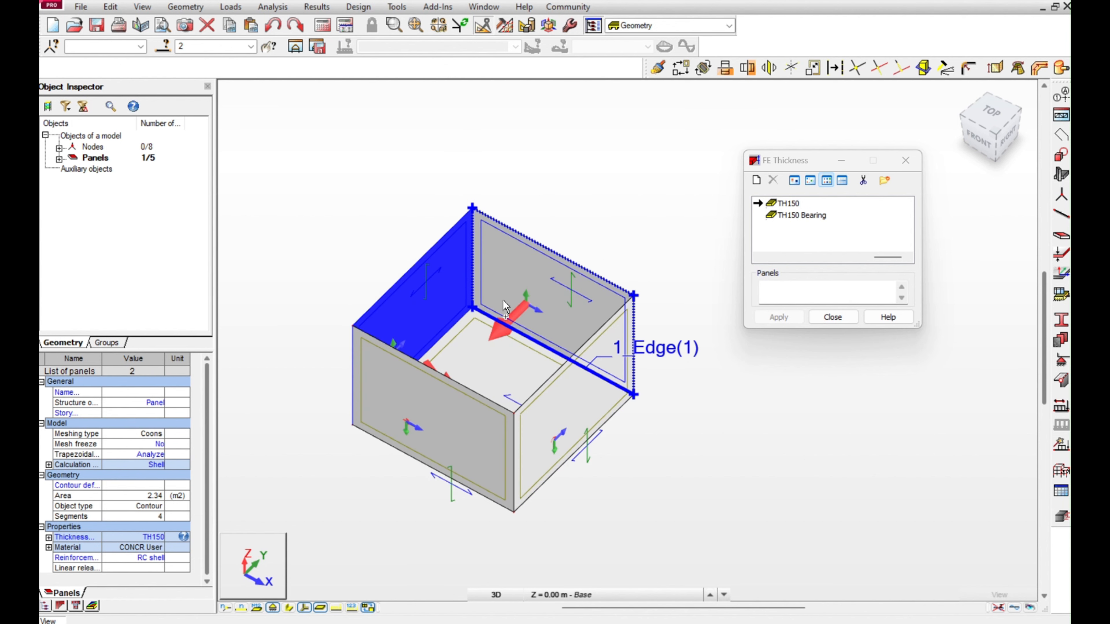
{"action": "left_click", "coordinate": [507, 304], "text": "ctrl"}
{"action": "left_click", "coordinate": [572, 393], "text": "ctrl"}
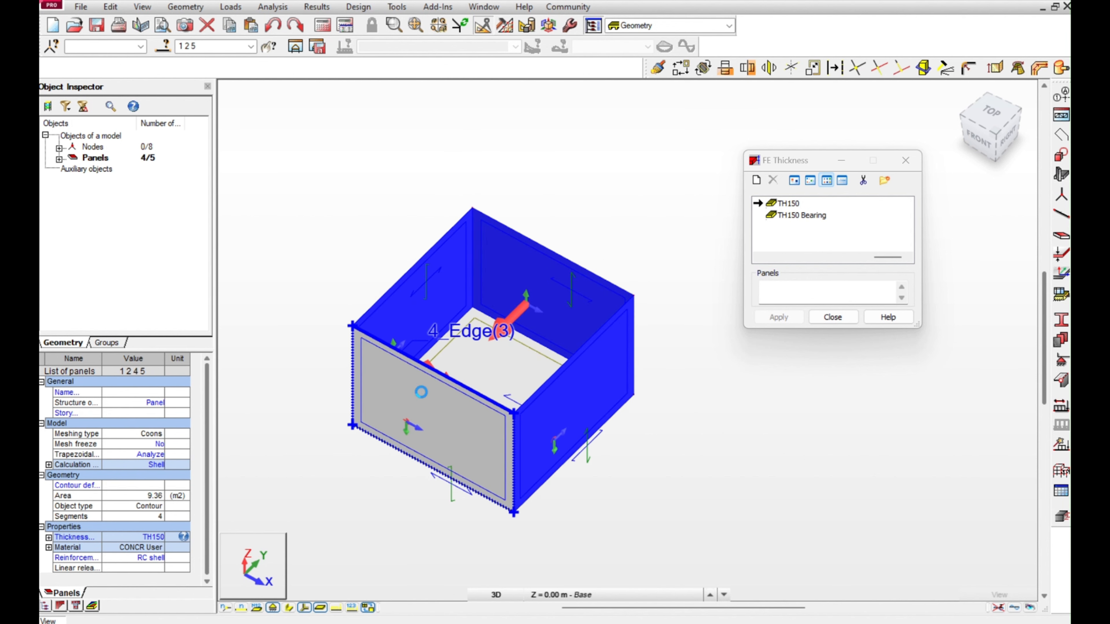
{"action": "left_click", "coordinate": [441, 393], "text": "ctrl"}
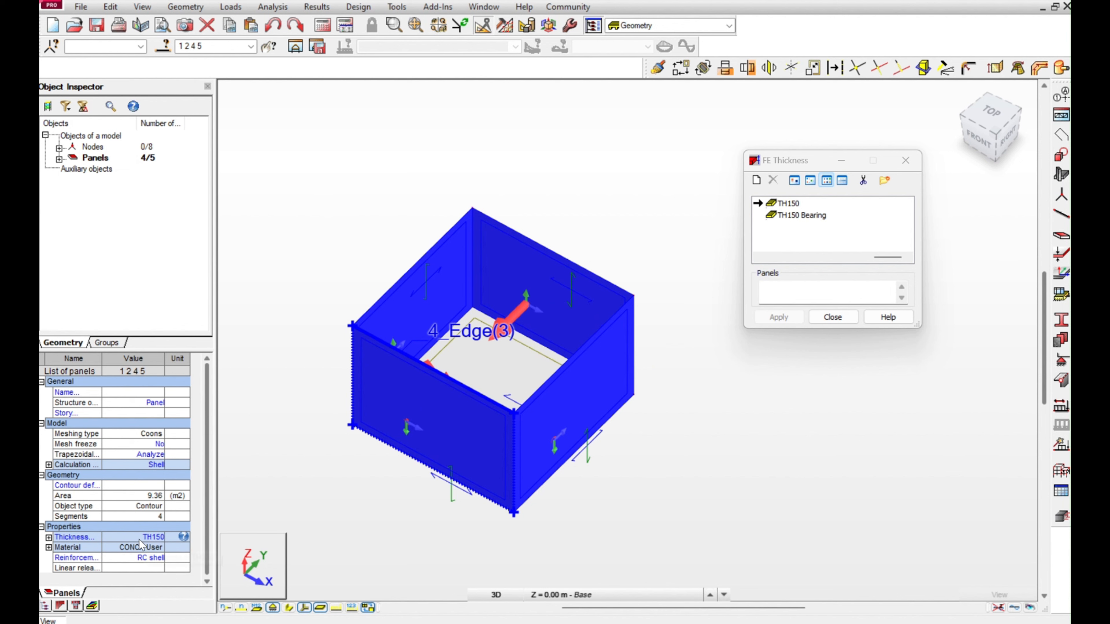
{"action": "left_click", "coordinate": [607, 455]}
Copy the side wall at X = 1.80 m once with a translation of 3 m along X
{"action": "middle_click_drag", "start_coordinate": [648, 476], "coordinate": [639, 417]}
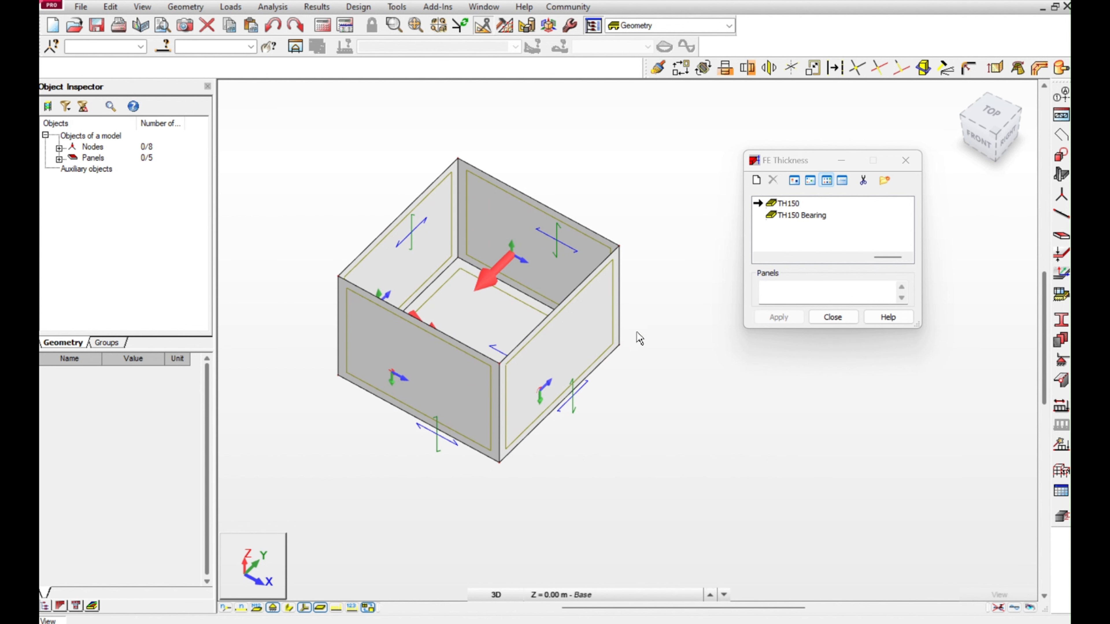
{"action": "scroll", "coordinate": [642, 367], "scroll_direction": "down", "scroll_amount": 3}
{"action": "middle_click_drag", "start_coordinate": [659, 375], "coordinate": [558, 413]}
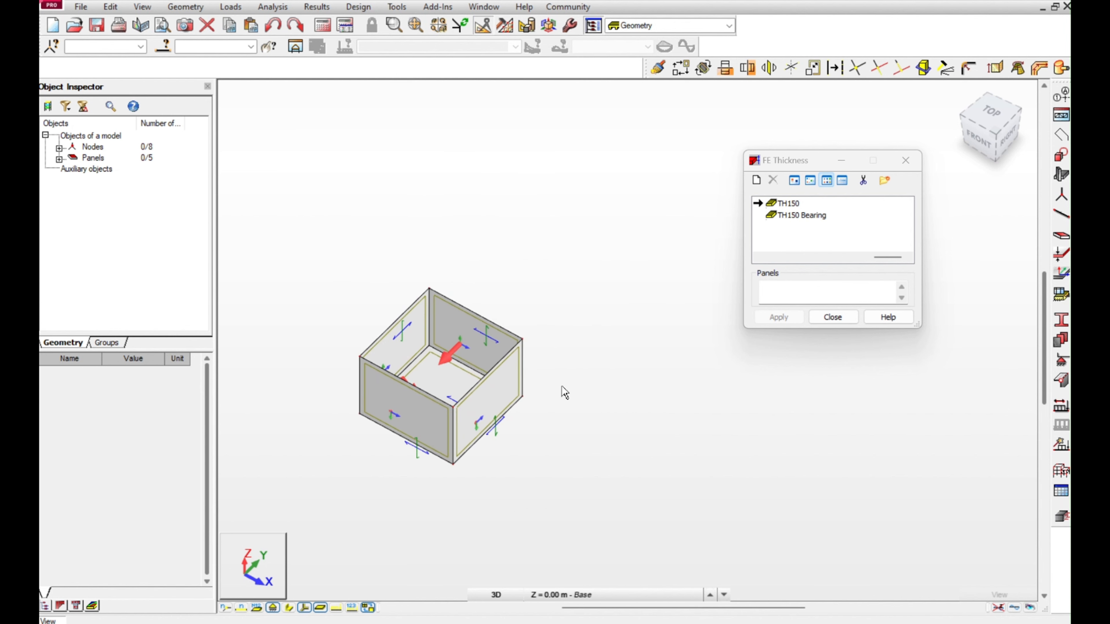
{"action": "left_click", "coordinate": [489, 407]}
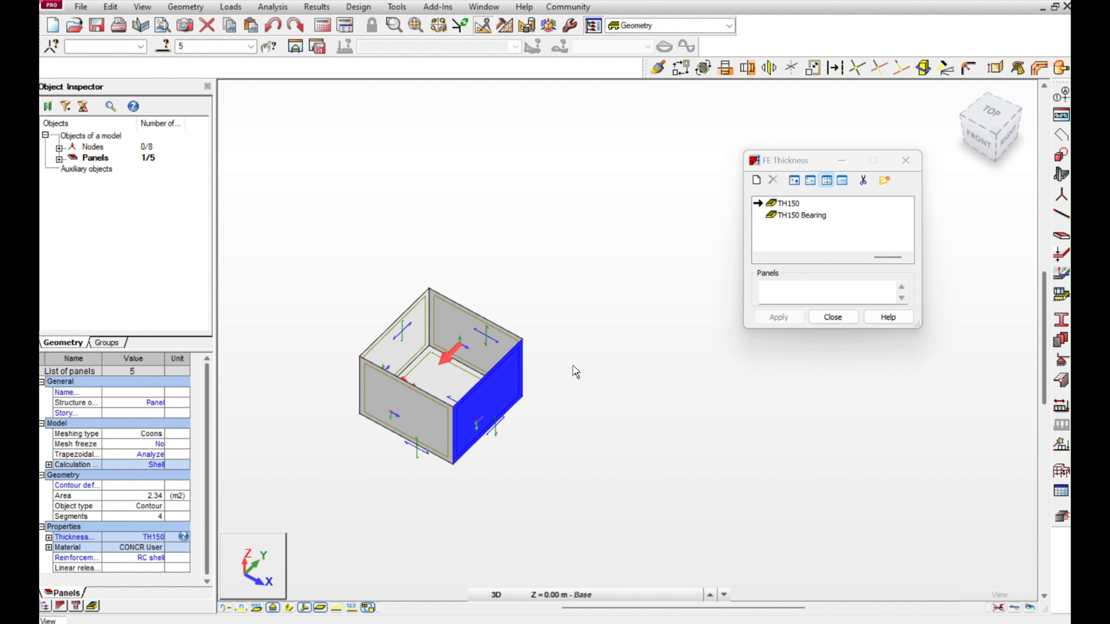
{"action": "left_click", "coordinate": [686, 70]}
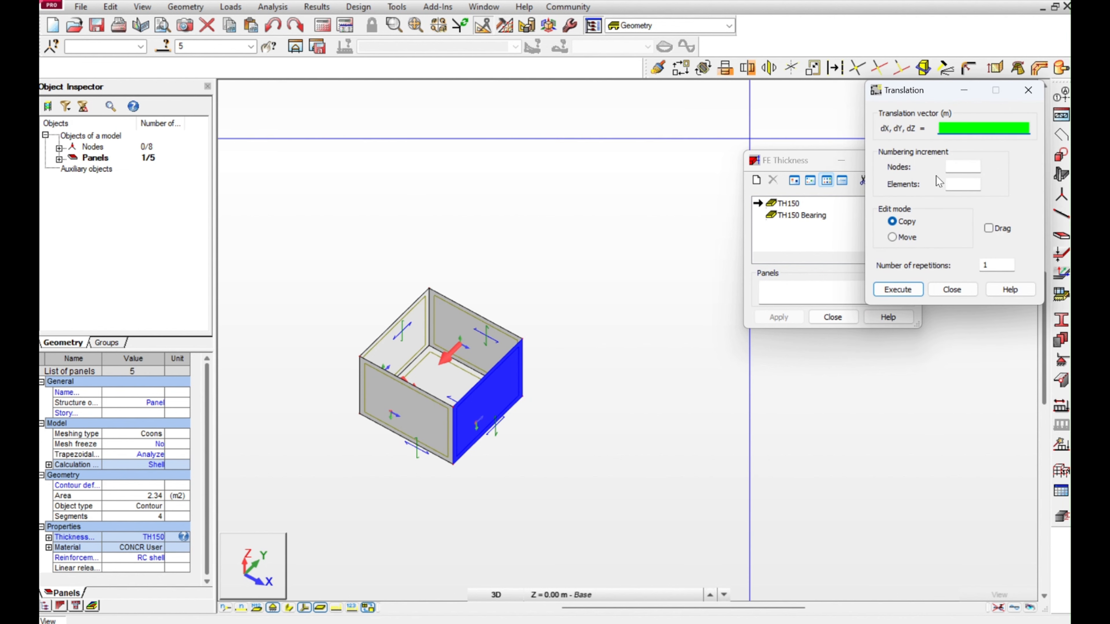
{"action": "type", "text": "3"}
{"action": "left_click", "coordinate": [895, 291]}
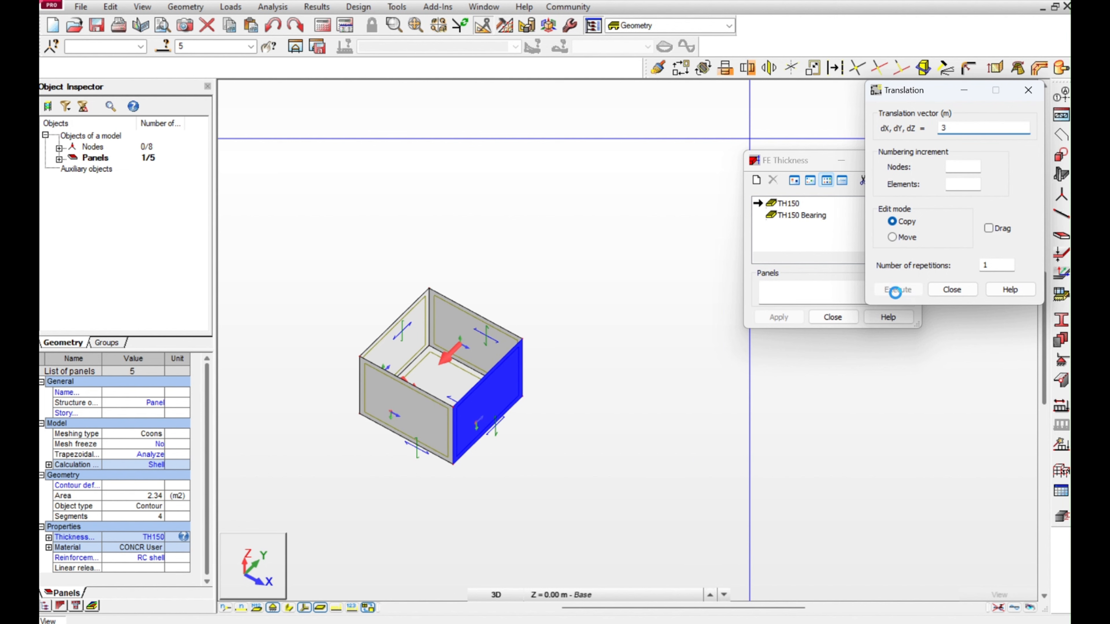
{"action": "right_click", "coordinate": [632, 263]}
{"action": "left_click", "coordinate": [629, 263]}
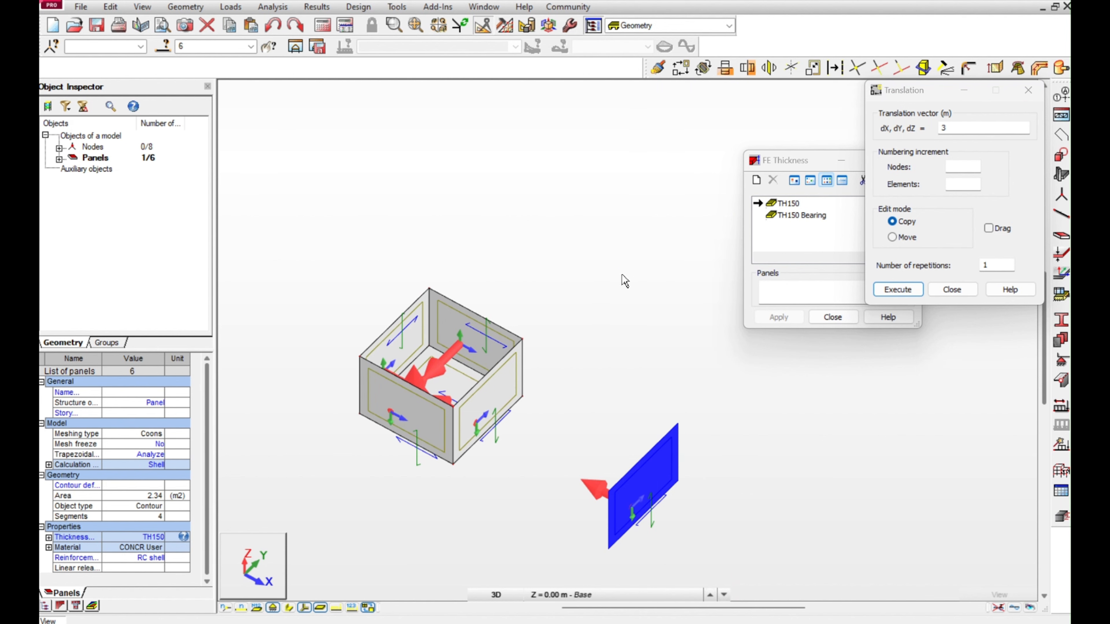
Assign a Fixed support to the bottom edge of the copied wall
{"action": "left_click", "coordinate": [186, 7]}
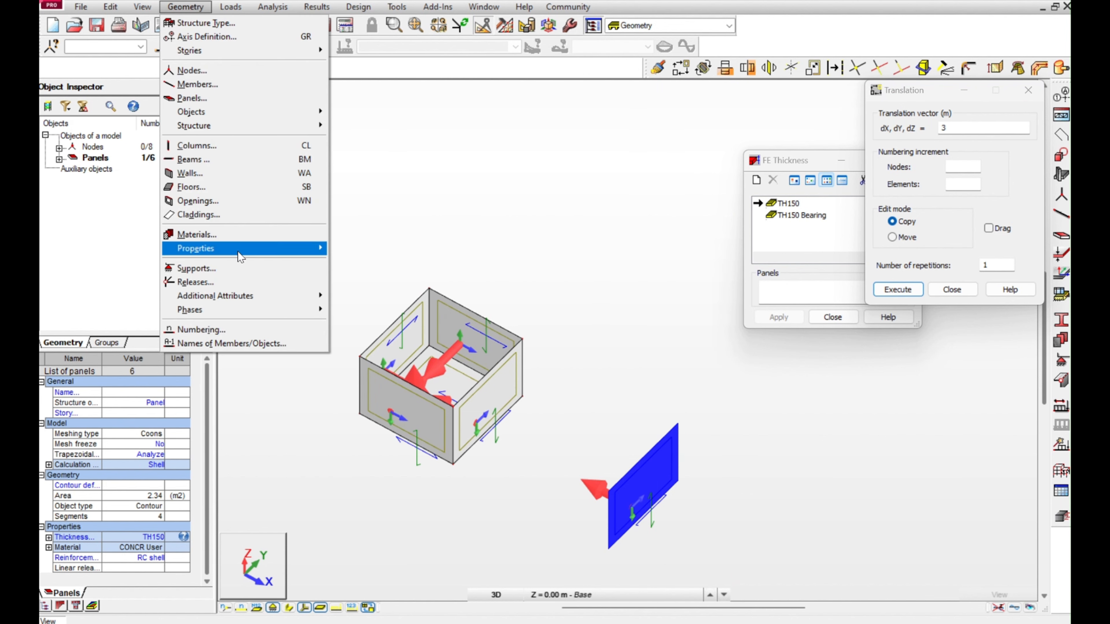
{"action": "left_click", "coordinate": [234, 267]}
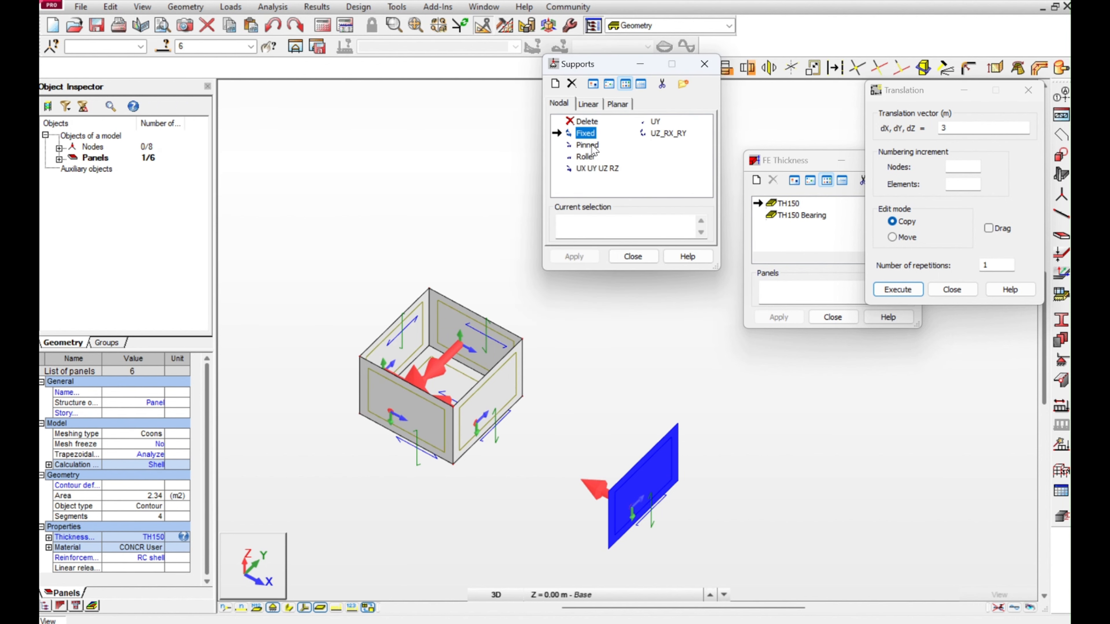
{"action": "scroll", "coordinate": [650, 534], "scroll_direction": "up", "scroll_amount": 2}
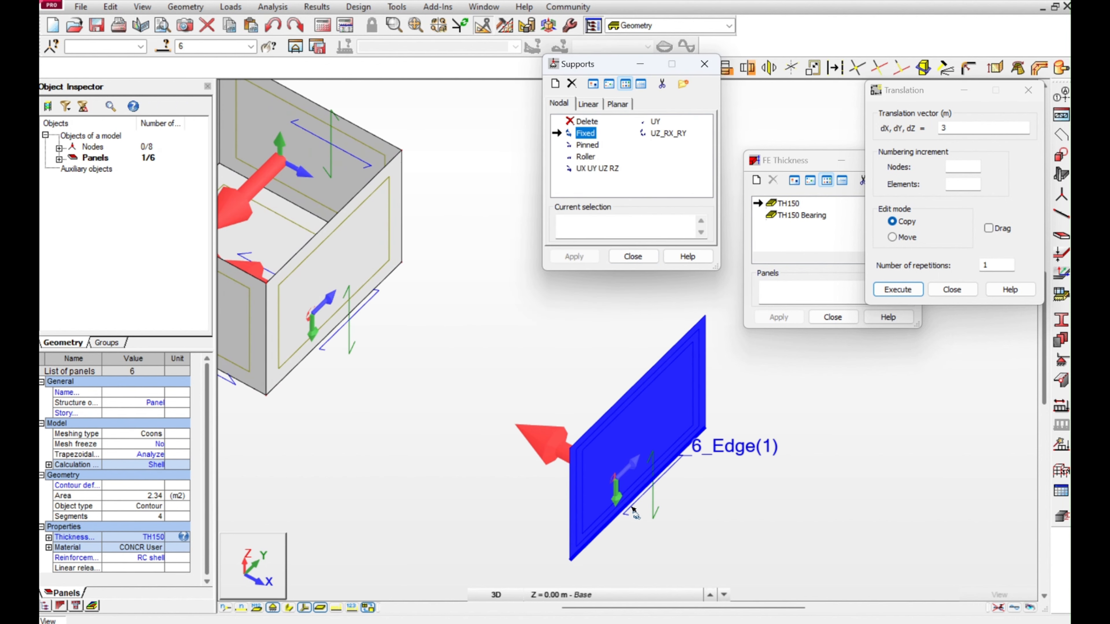
{"action": "scroll", "coordinate": [633, 507], "scroll_direction": "down", "scroll_amount": 4}
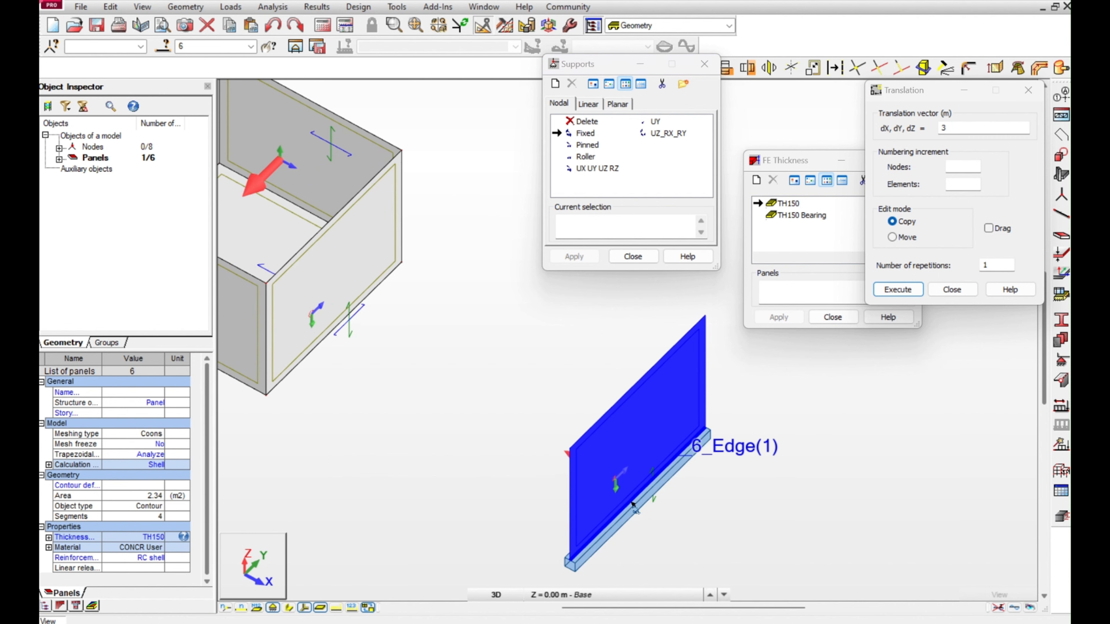
{"action": "right_click", "coordinate": [620, 395]}
{"action": "left_click", "coordinate": [620, 399]}
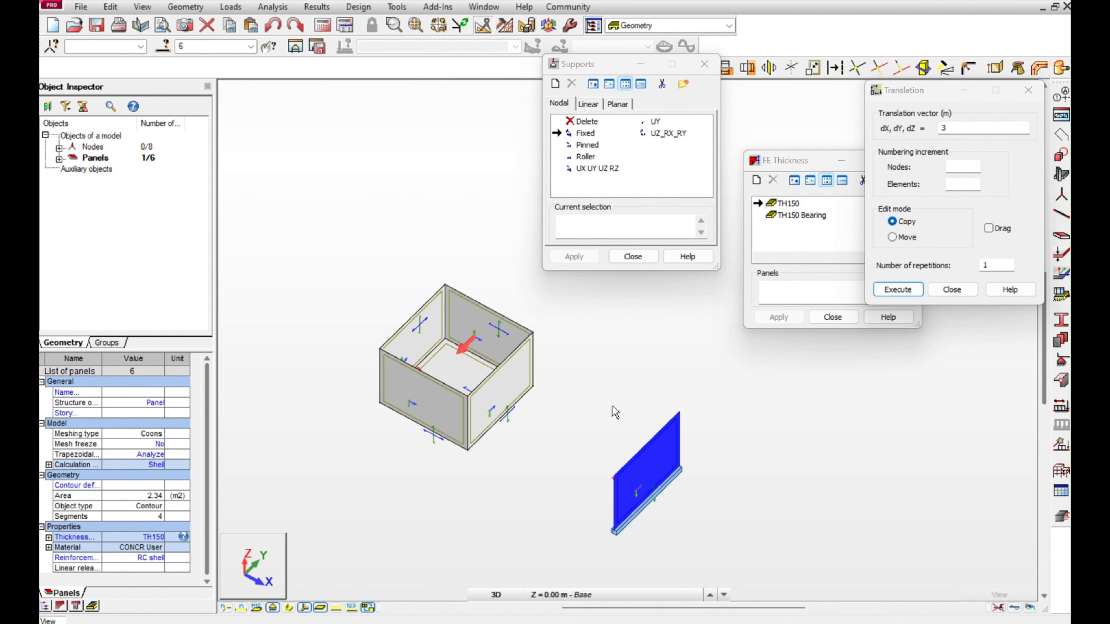
Copy the whole model, tank and separate wall, once with a translation vector of 0,3,0 m
{"action": "scroll", "coordinate": [396, 385], "scroll_direction": "down", "scroll_amount": 2}
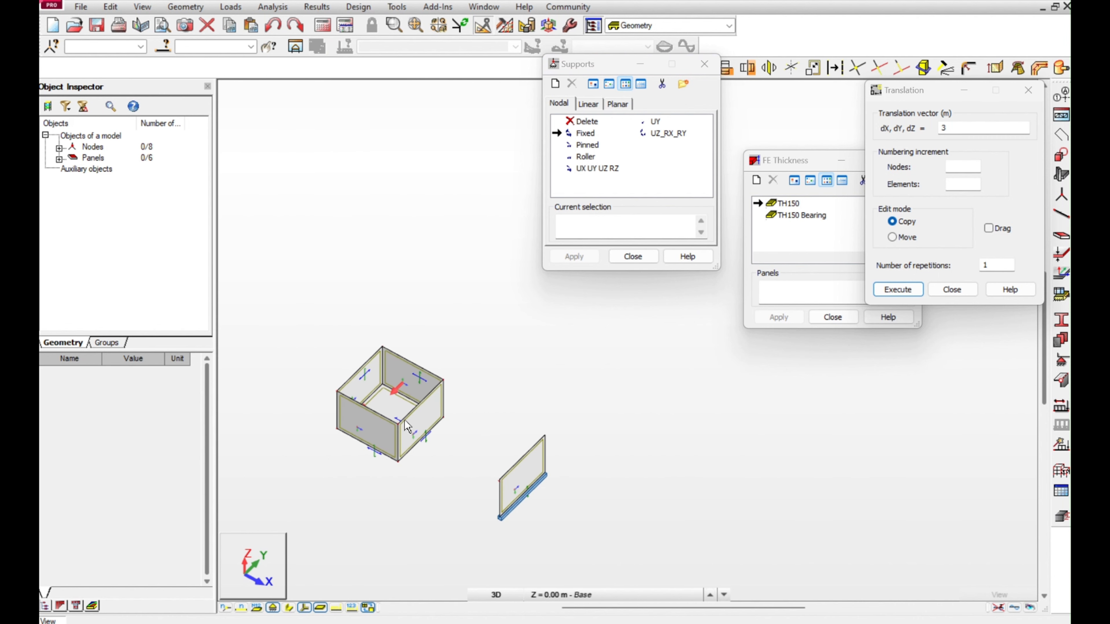
{"action": "left_click_drag", "start_coordinate": [304, 317], "coordinate": [603, 539]}
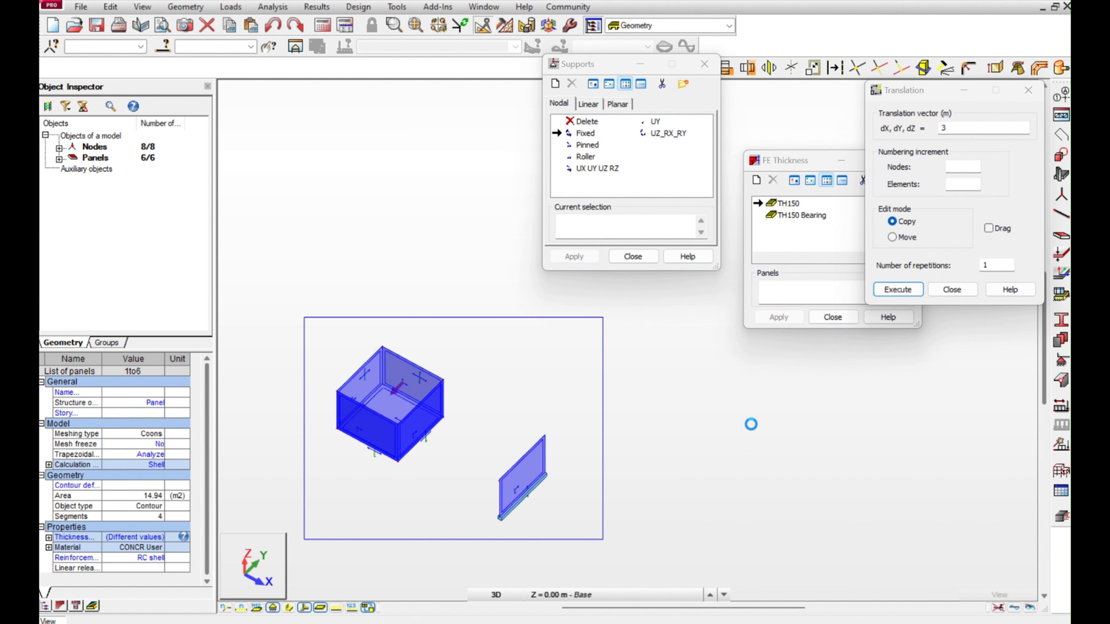
{"action": "left_click_drag", "start_coordinate": [953, 131], "coordinate": [933, 131]}
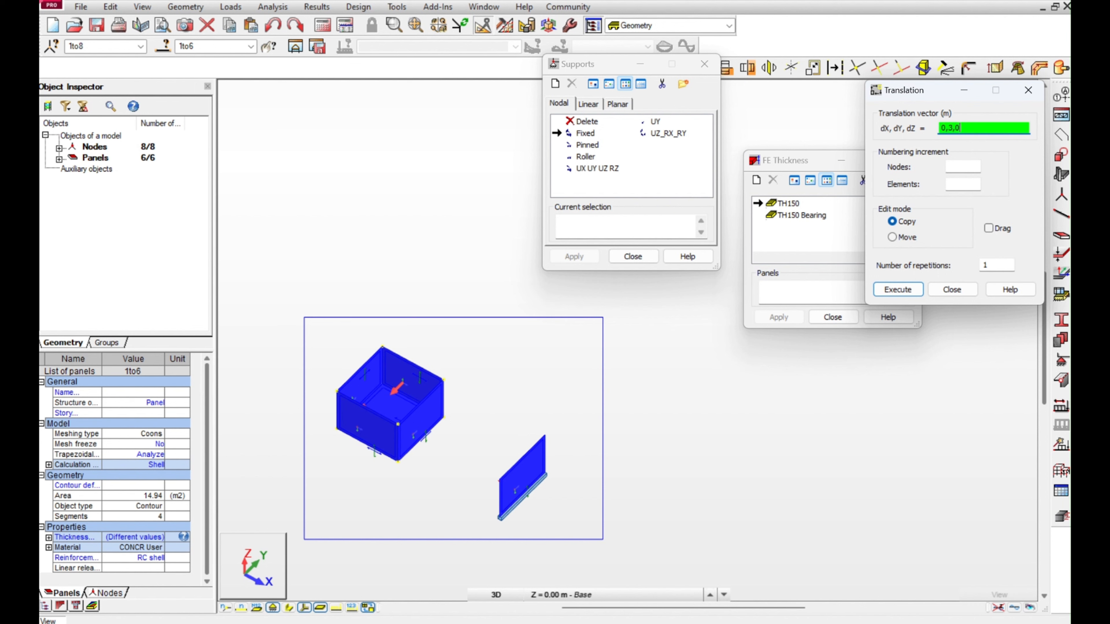
{"action": "left_click", "coordinate": [898, 289]}
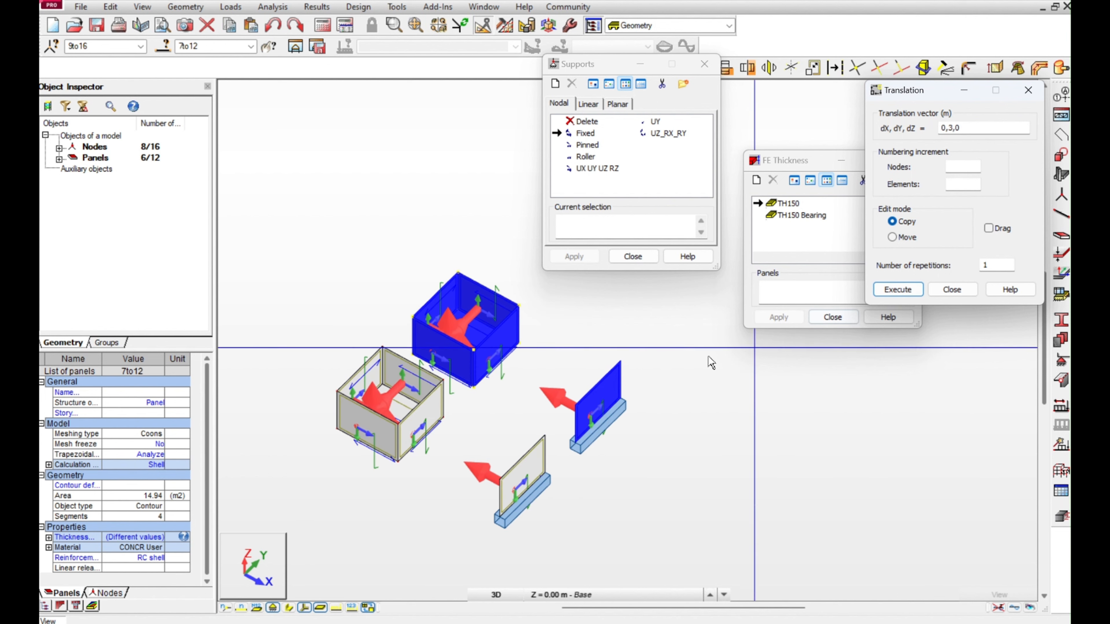
Close the supports, translation and thickness dialogs and hide the local axes of the panels
{"action": "right_click", "coordinate": [579, 325]}
{"action": "left_click", "coordinate": [607, 352]}
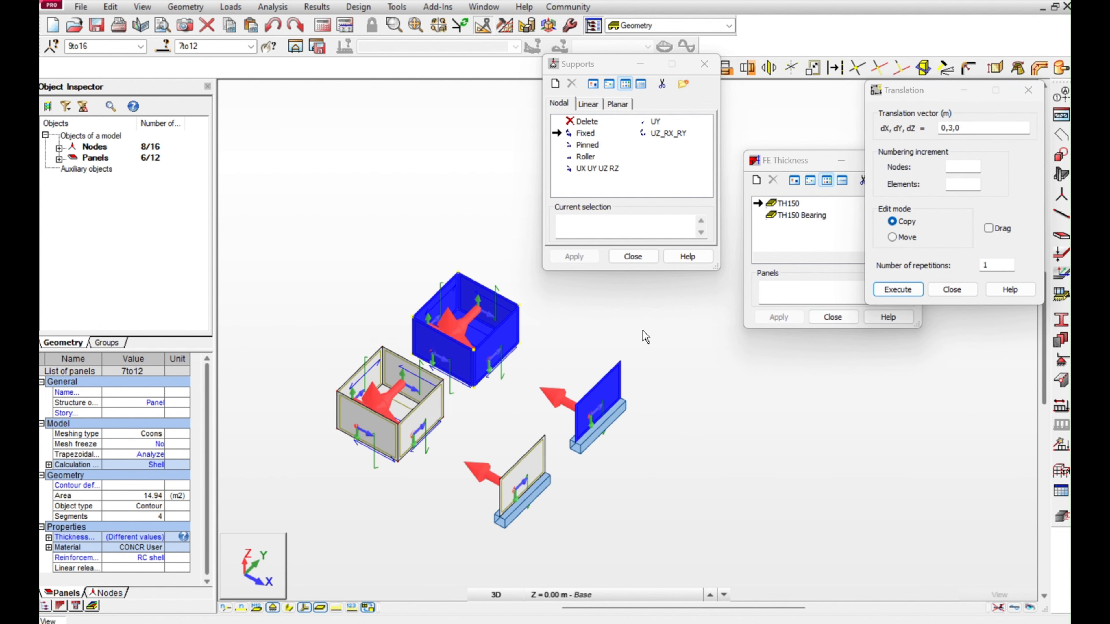
{"action": "left_click", "coordinate": [633, 257]}
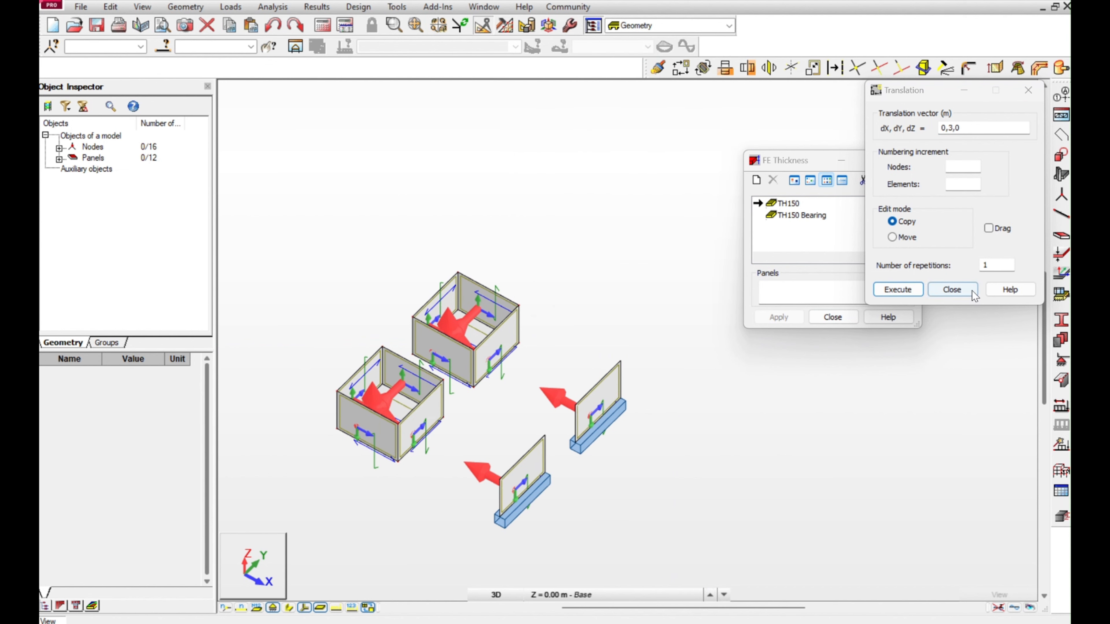
{"action": "left_click", "coordinate": [951, 289]}
{"action": "left_click", "coordinate": [824, 324]}
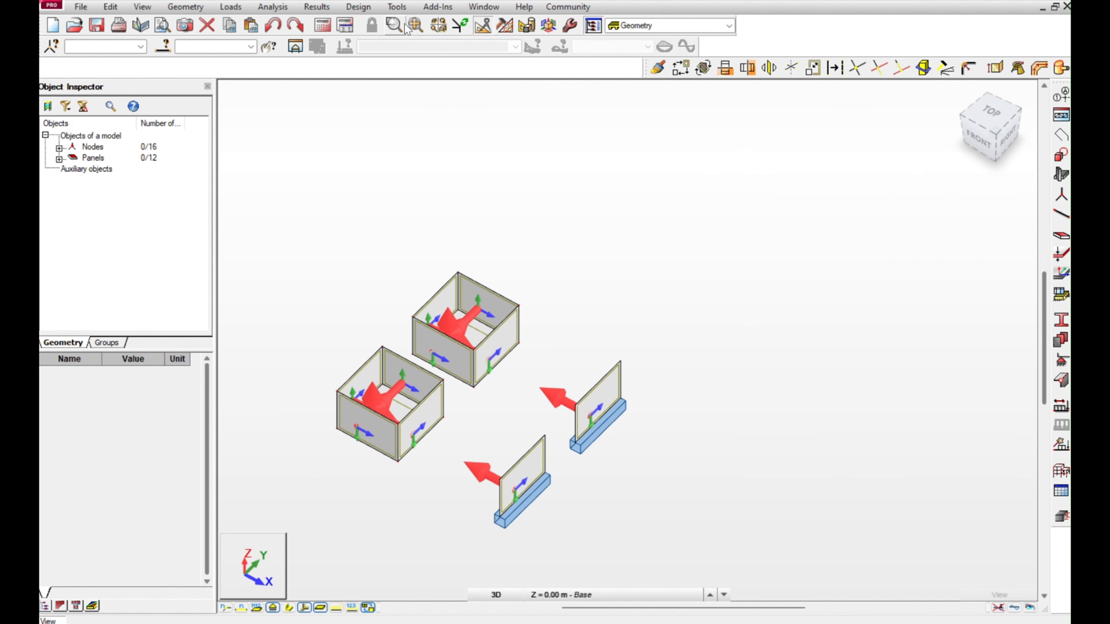
{"action": "left_click", "coordinate": [415, 26]}
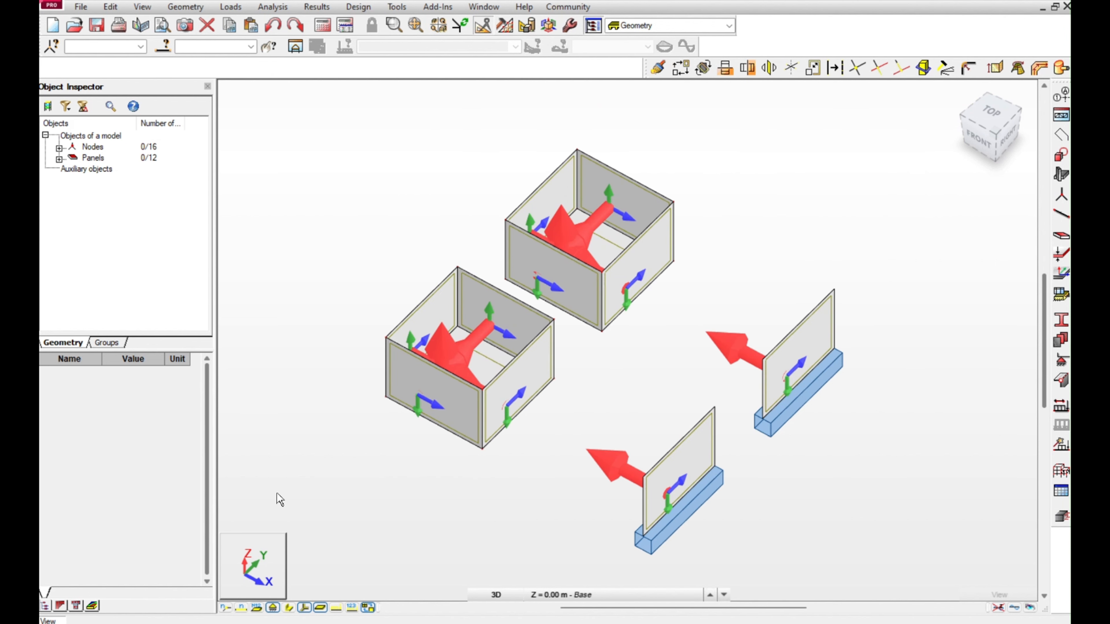
{"action": "left_click", "coordinate": [314, 607]}
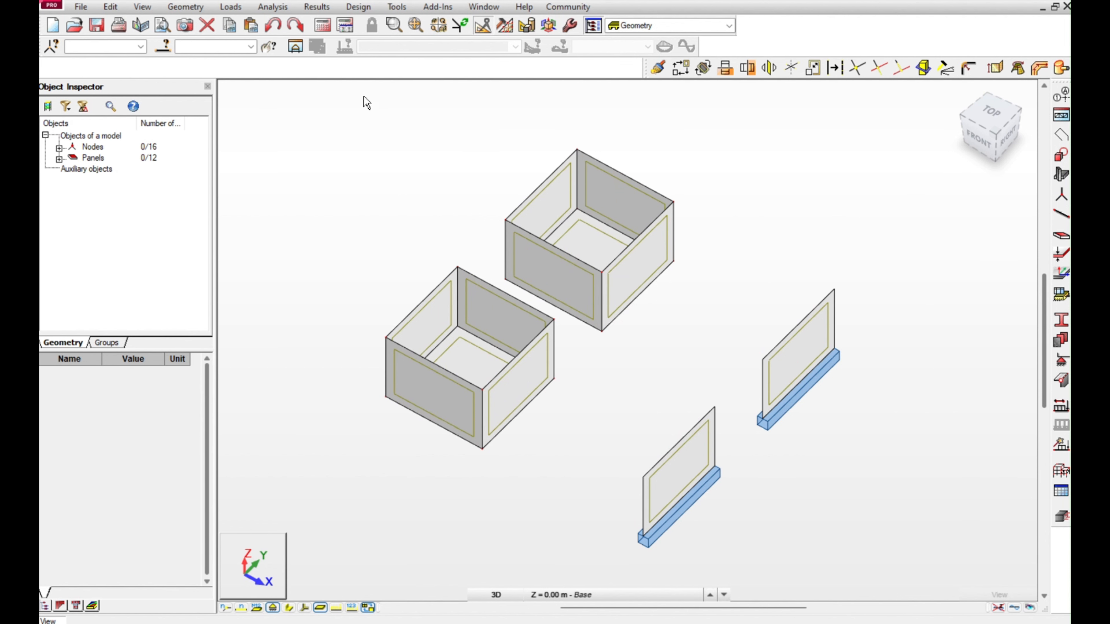
Define two dead load cases with structural subnature, DL1 and DL2
{"action": "left_click", "coordinate": [246, 12]}
{"action": "left_click", "coordinate": [258, 21]}
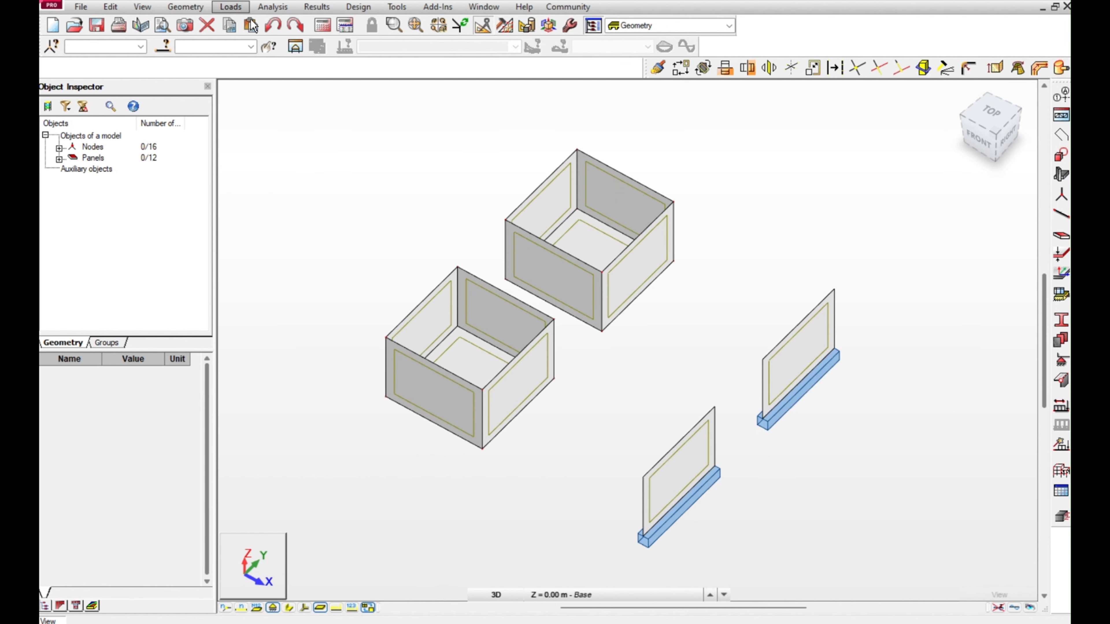
{"action": "left_click", "coordinate": [675, 160]}
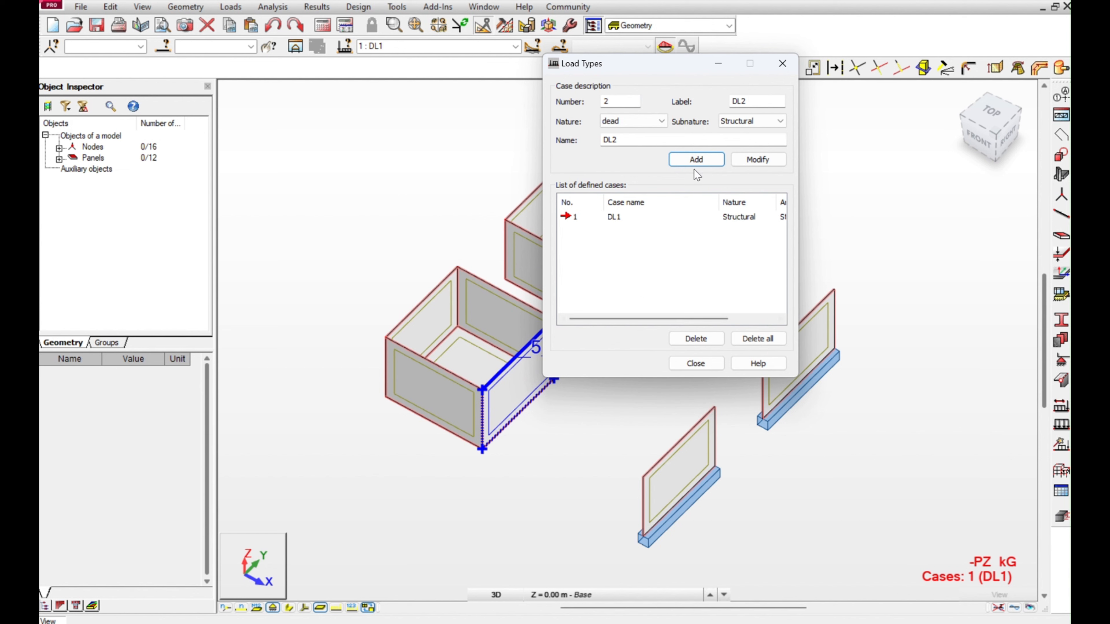
{"action": "left_click", "coordinate": [696, 159]}
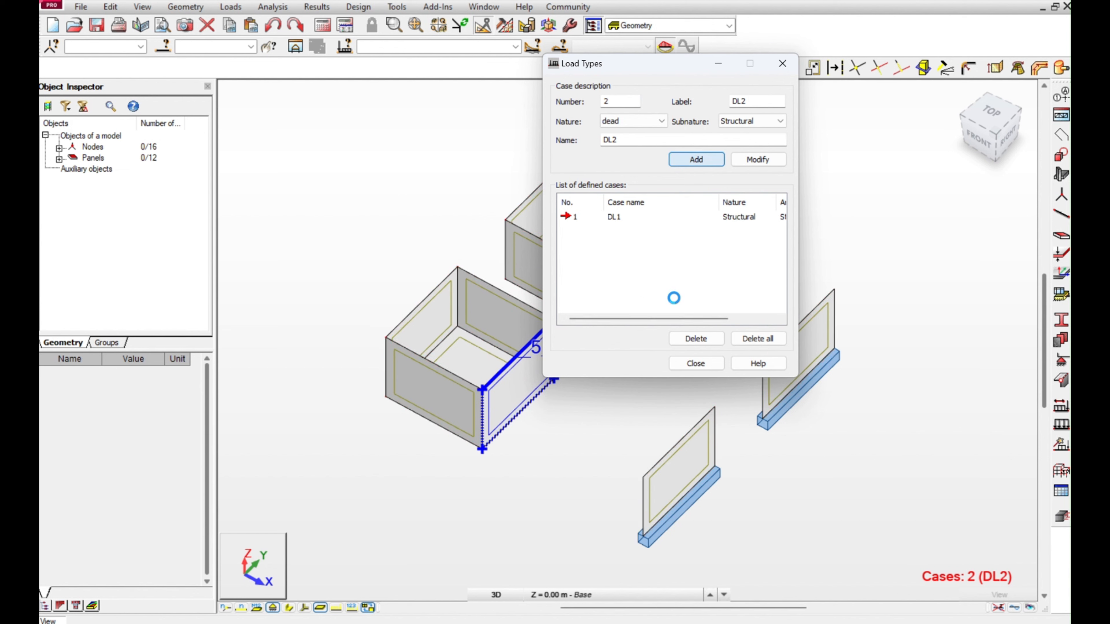
{"action": "left_click", "coordinate": [695, 362]}
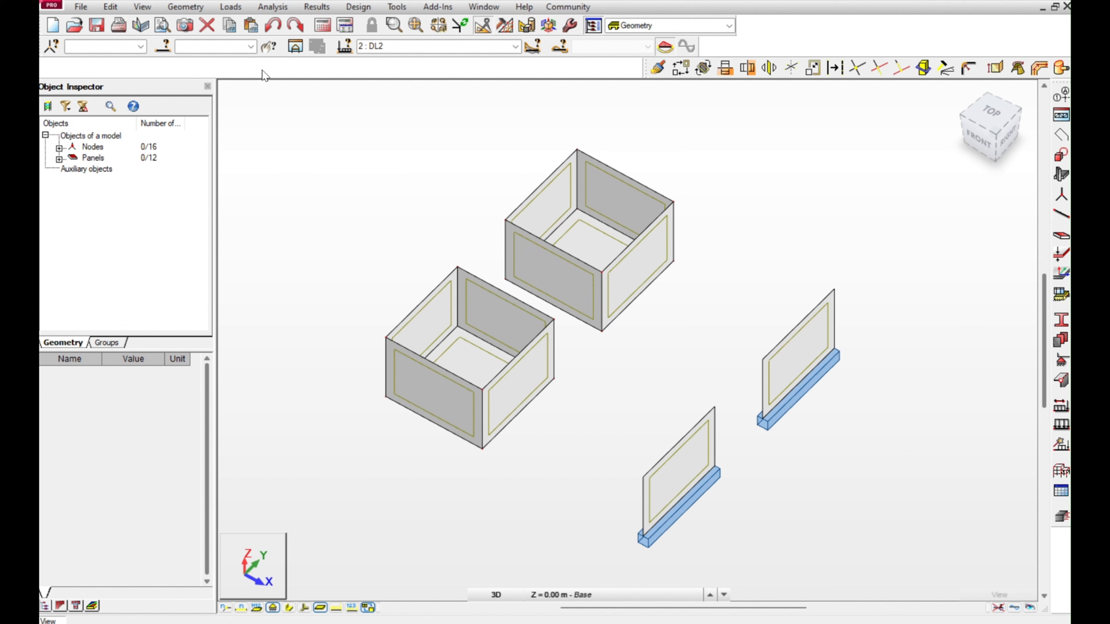
Define a hydrostatic pressure load in case DL2 with a liquid unit weight of 600 kG/m3 and a liquid level of 1.3 m
{"action": "left_click", "coordinate": [228, 8]}
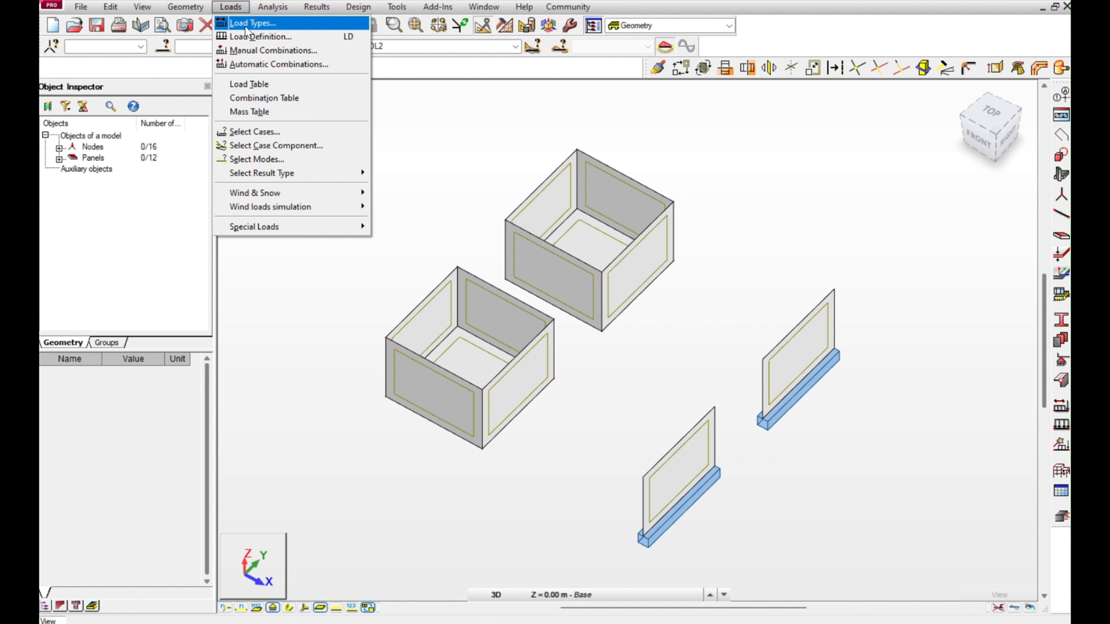
{"action": "left_click", "coordinate": [254, 39]}
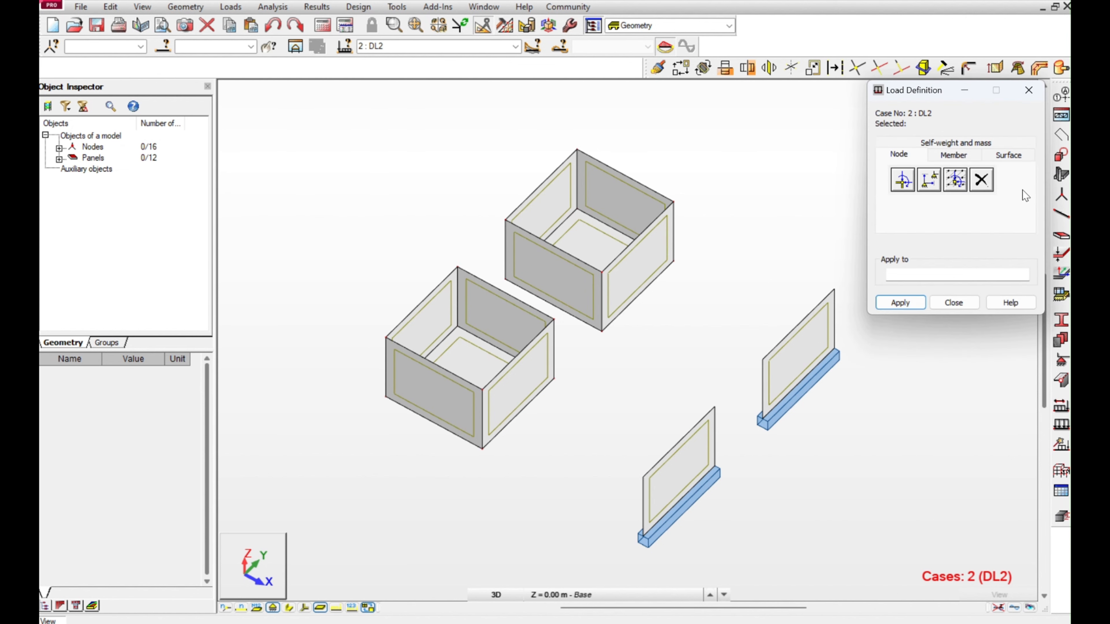
{"action": "left_click", "coordinate": [1019, 155]}
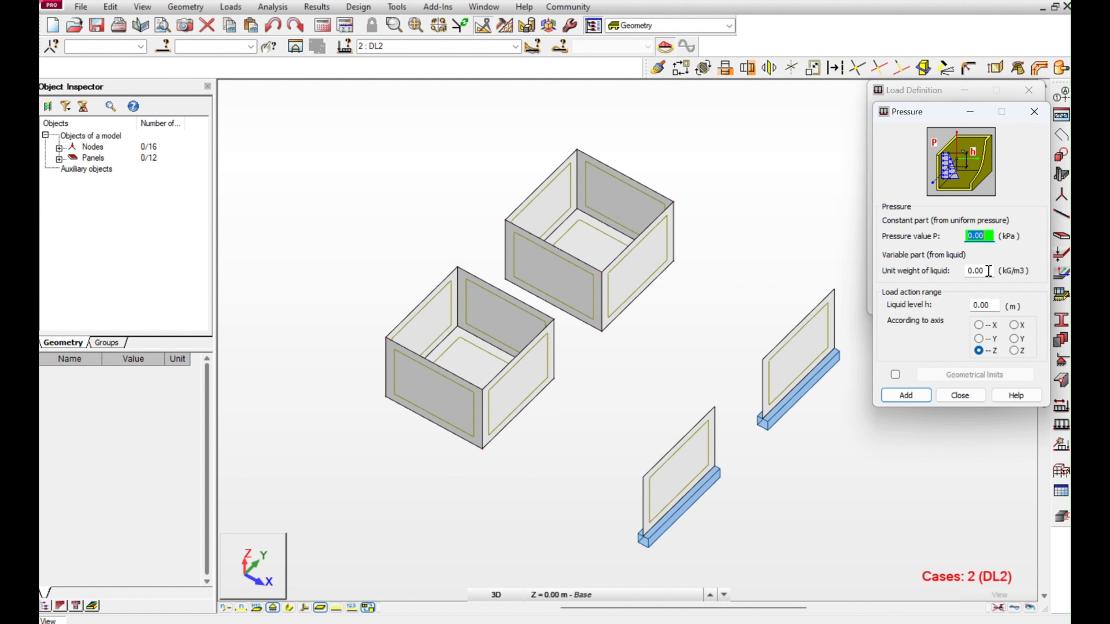
{"action": "left_click_drag", "start_coordinate": [988, 271], "coordinate": [960, 271]}
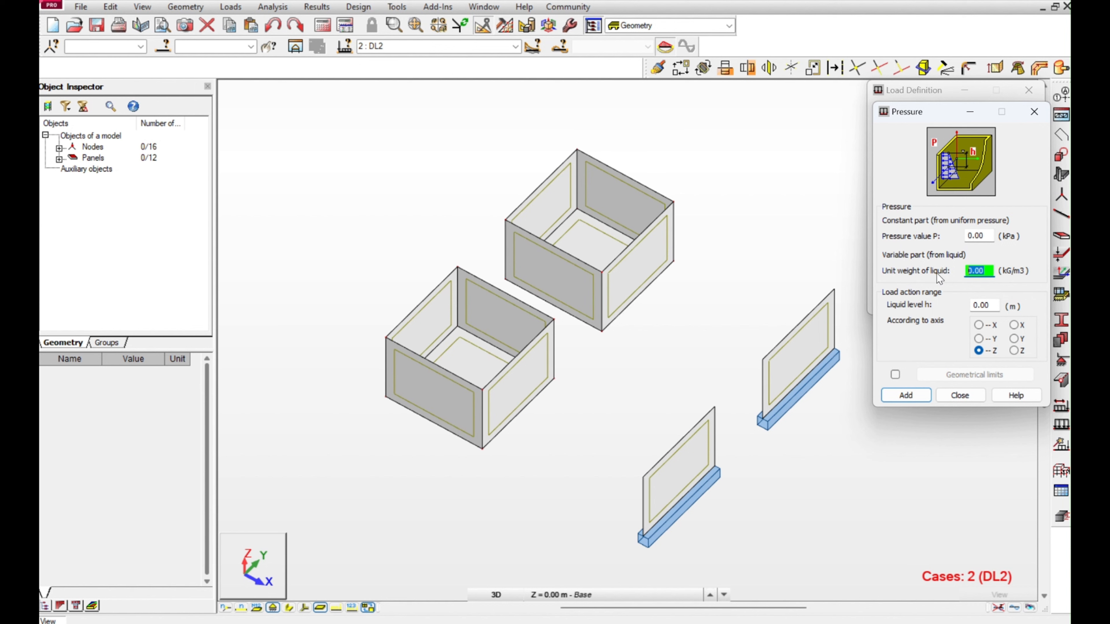
{"action": "type", "text": "600"}
{"action": "left_click", "coordinate": [991, 307]}
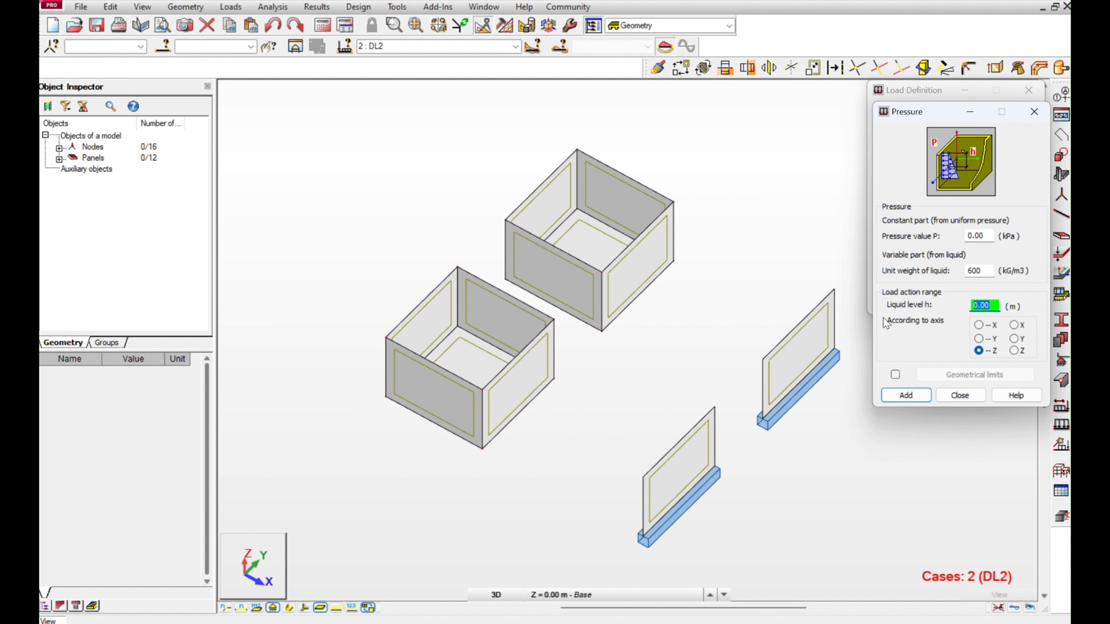
{"action": "type", "text": "1.3"}
{"action": "left_click", "coordinate": [980, 271]}
{"action": "left_click", "coordinate": [914, 397]}
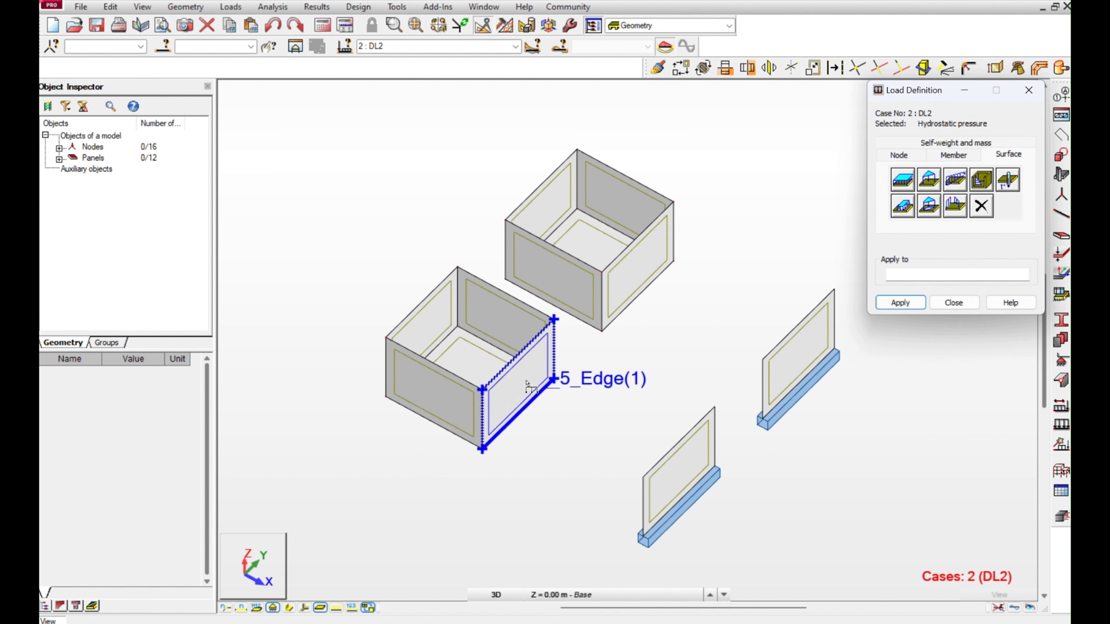
Apply the hydrostatic pressure to the four walls of the original tank and its separate wall, and check the load values
{"action": "left_click", "coordinate": [454, 398]}
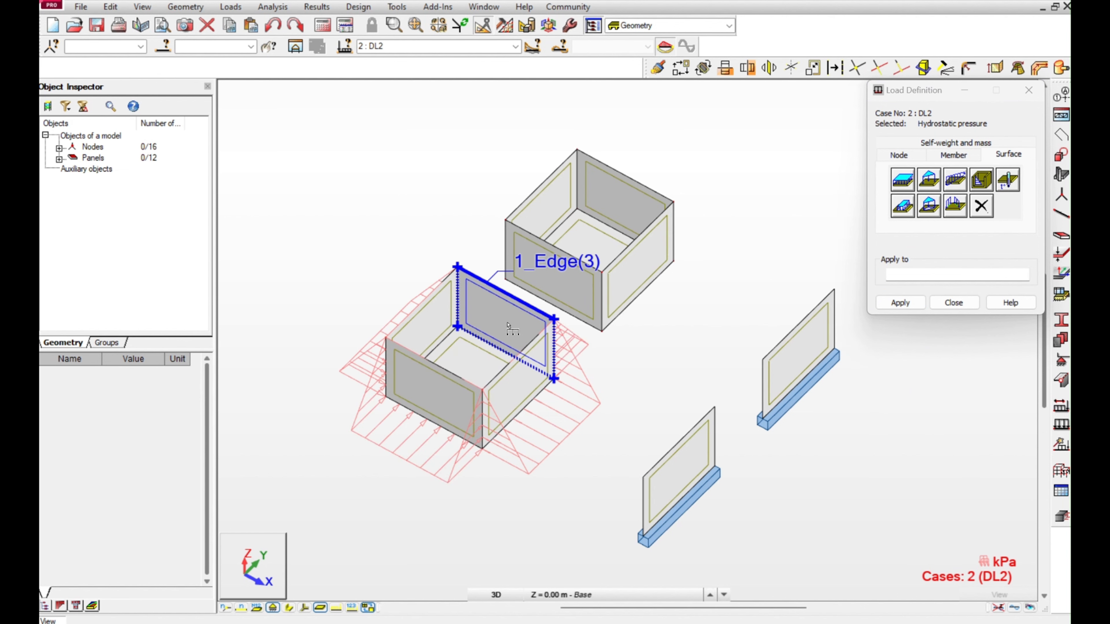
{"action": "left_click", "coordinate": [509, 327]}
{"action": "left_click", "coordinate": [685, 481]}
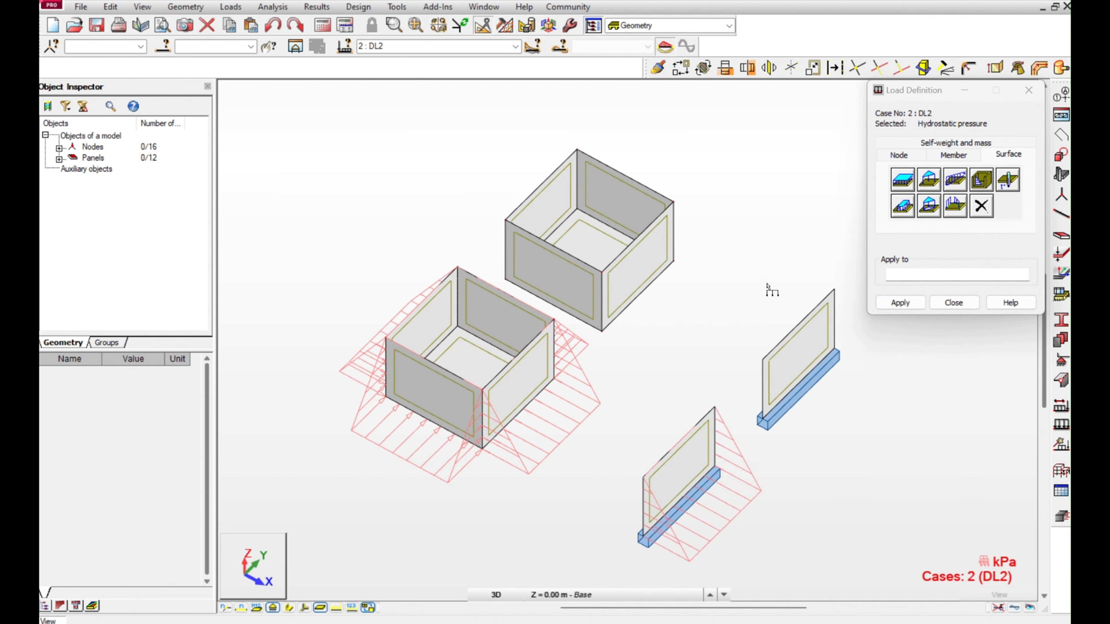
{"action": "right_click", "coordinate": [770, 222]}
{"action": "left_click", "coordinate": [767, 238]}
{"action": "left_click", "coordinate": [360, 608]}
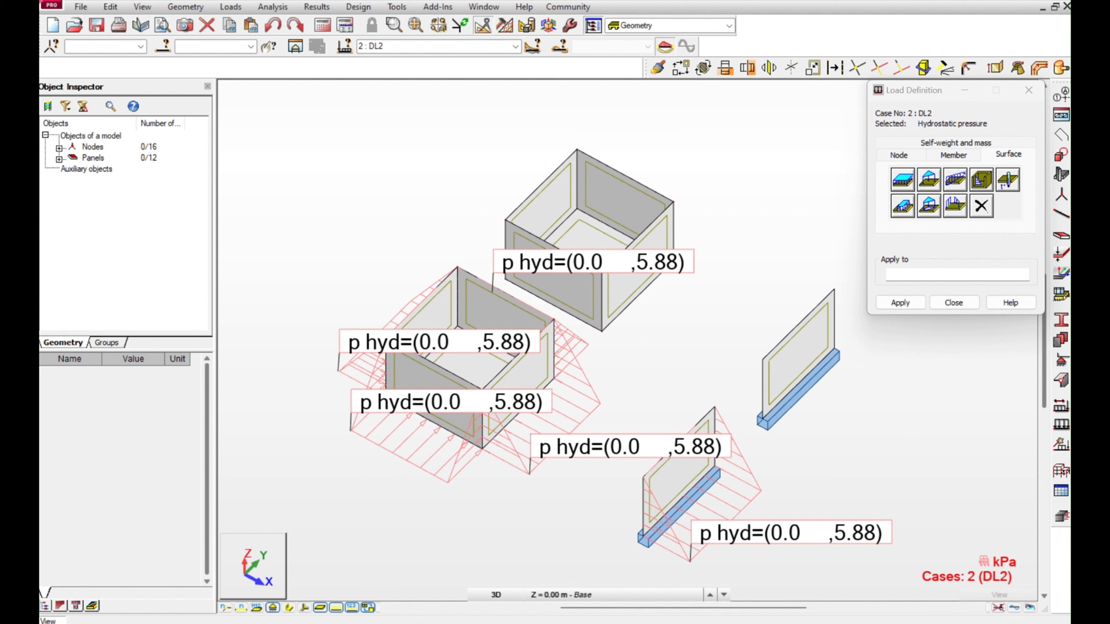
{"action": "left_click", "coordinate": [352, 609]}
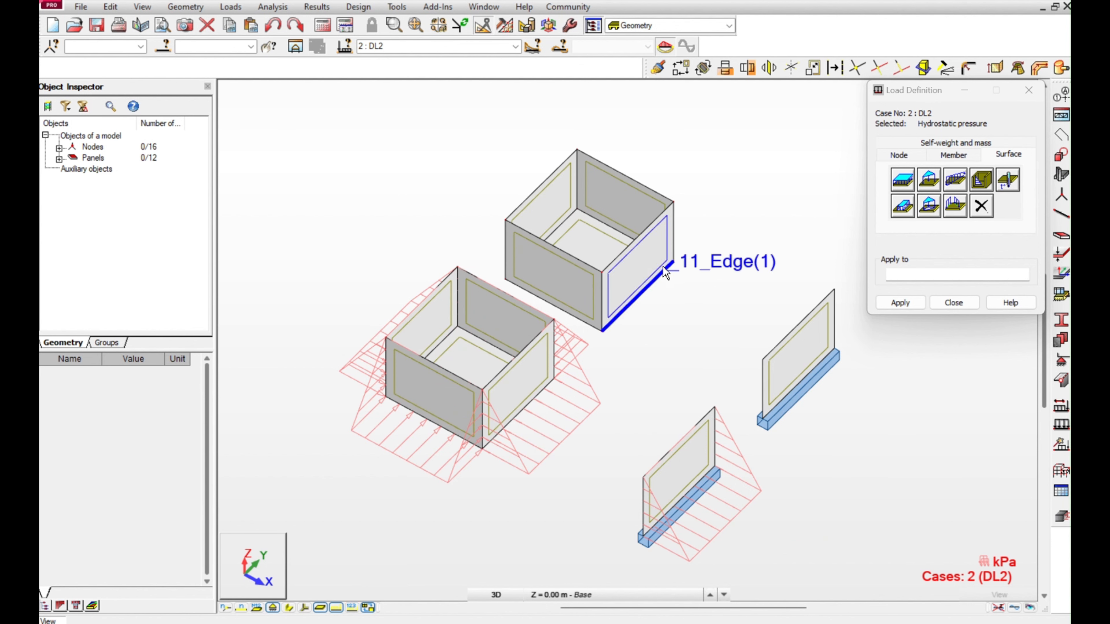
Start a three-point planar load with points A (4.80, 3.00, 1.30), B (4.80, 4.80, 1.30) and C (4.80, 4.80, 0.00) on the second separate wall
{"action": "middle_click_drag", "start_coordinate": [729, 259], "coordinate": [696, 289]}
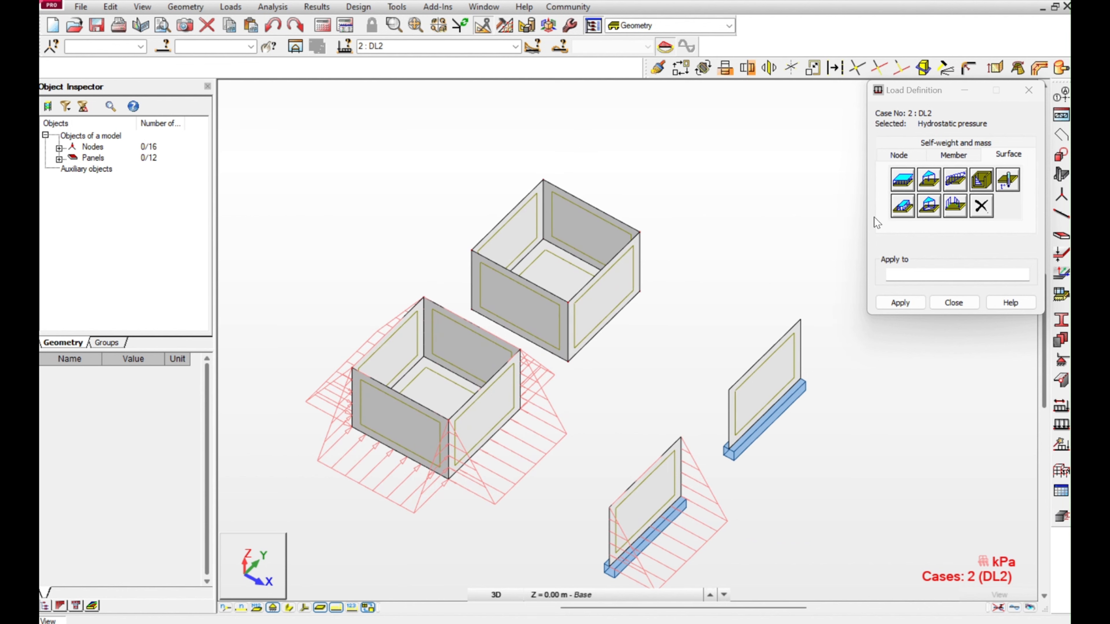
{"action": "left_click", "coordinate": [932, 181]}
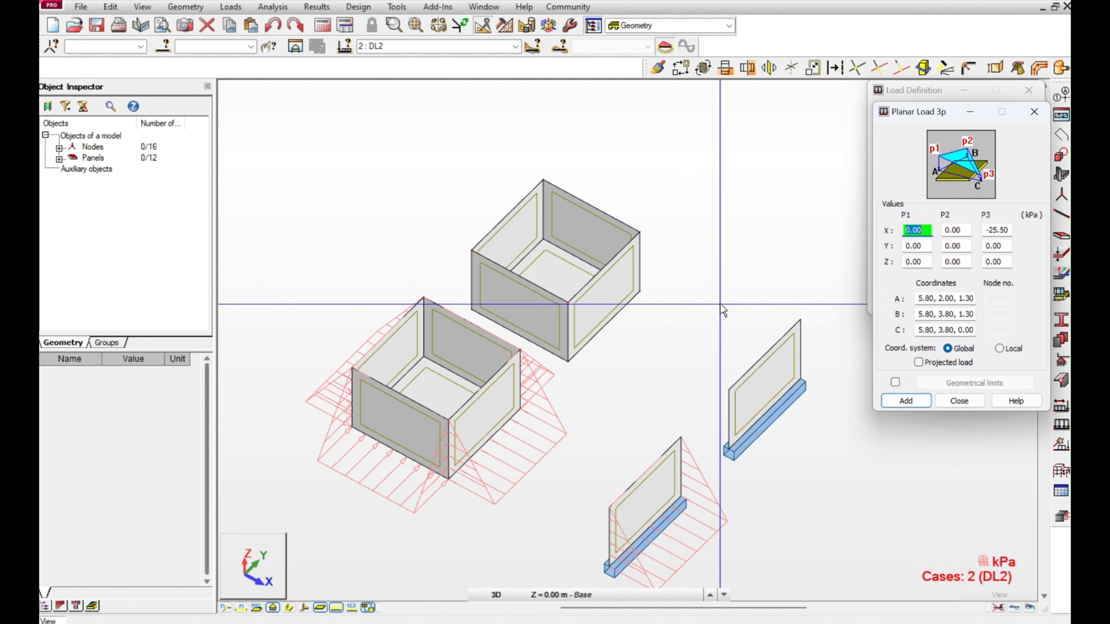
{"action": "left_click", "coordinate": [728, 388]}
{"action": "left_click", "coordinate": [800, 319]}
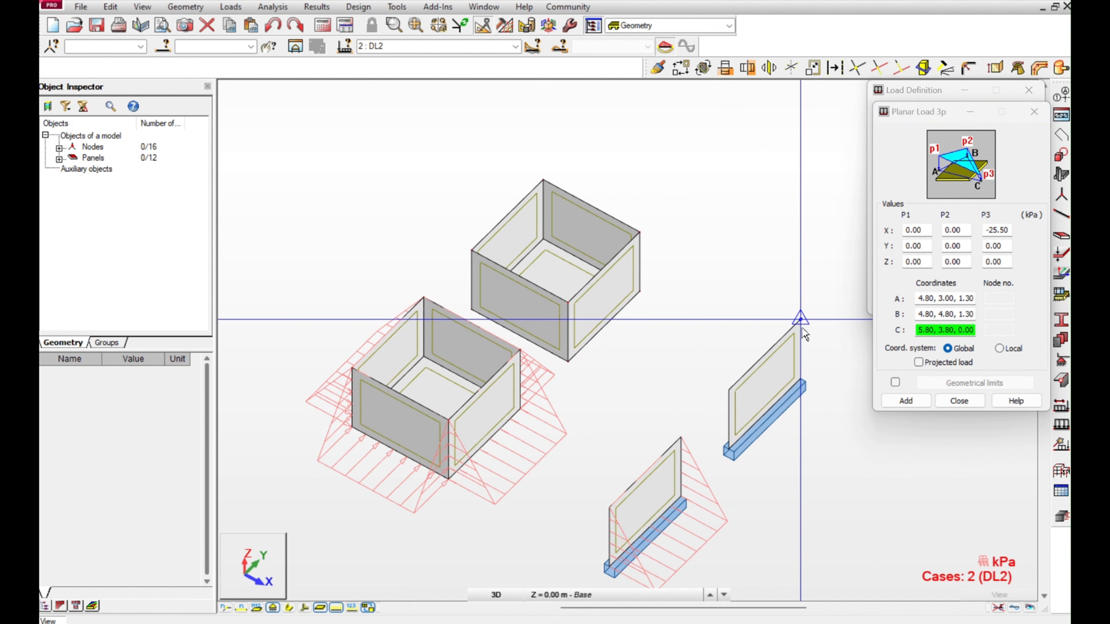
{"action": "left_click", "coordinate": [798, 377]}
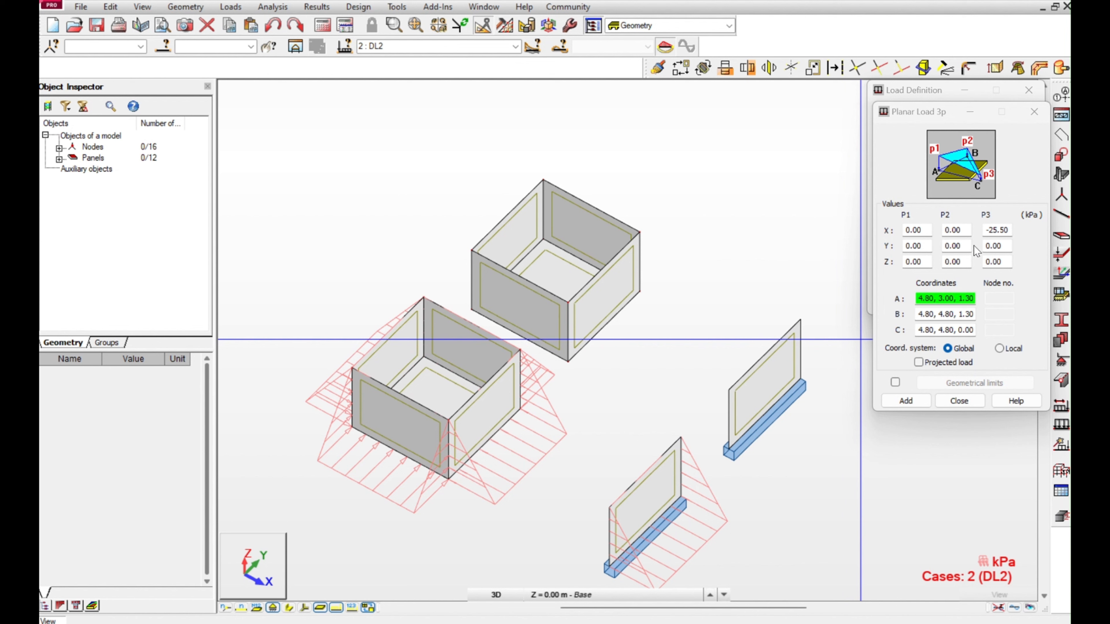
Set the planar load to local coordinates with P3 values of 0 in X and 7.65 kPa in Z, and add it
{"action": "left_click", "coordinate": [1000, 349]}
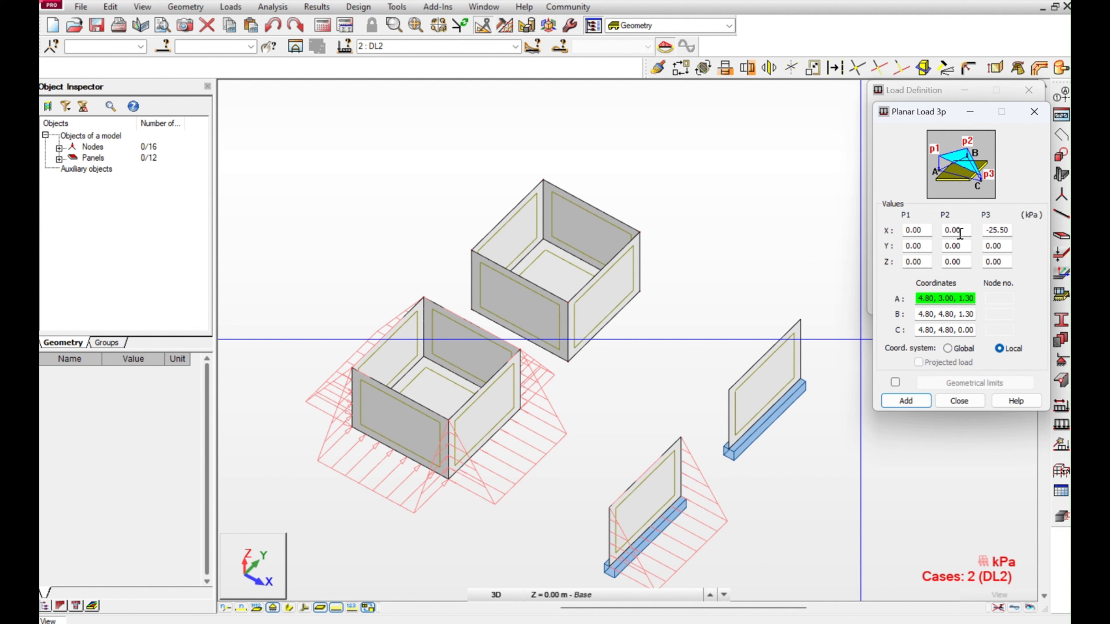
{"action": "double_click", "coordinate": [1002, 231]}
{"action": "type", "text": "0"}
{"action": "left_click", "coordinate": [985, 261]}
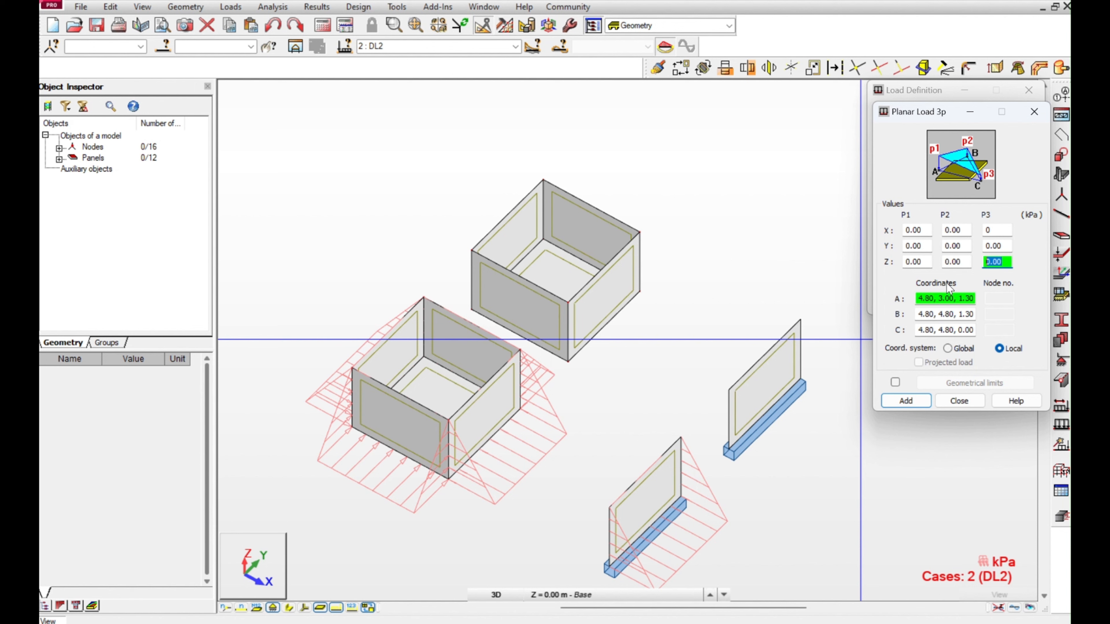
{"action": "type", "text": "7.65"}
{"action": "left_click", "coordinate": [905, 398]}
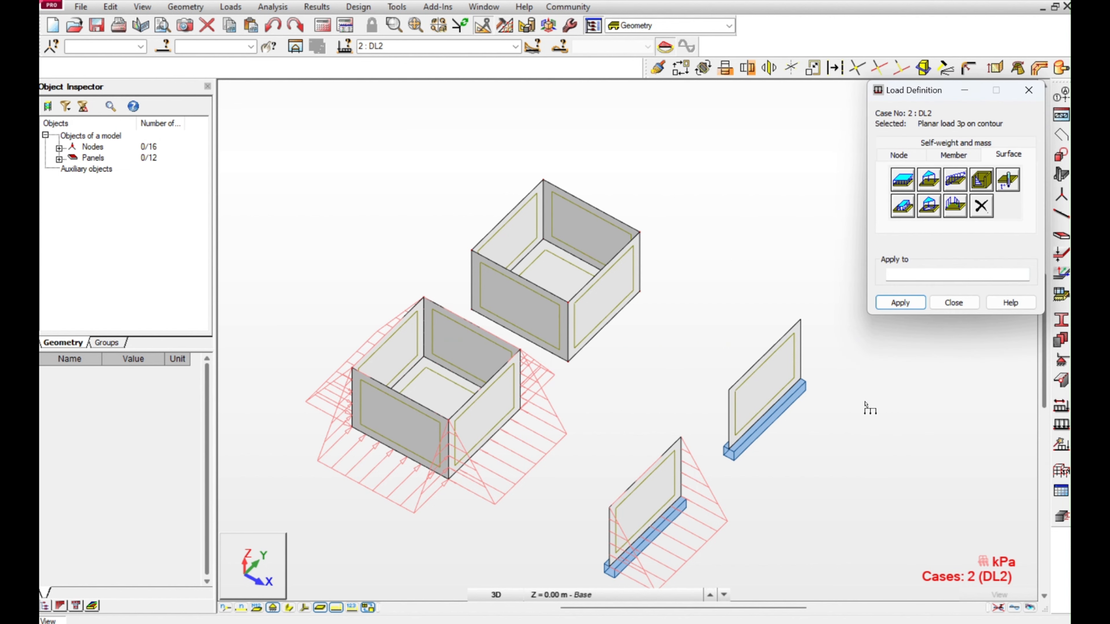
Apply the planar load to the second separate wall and the four walls of the duplicate tank, and display the load values
{"action": "left_click", "coordinate": [775, 388]}
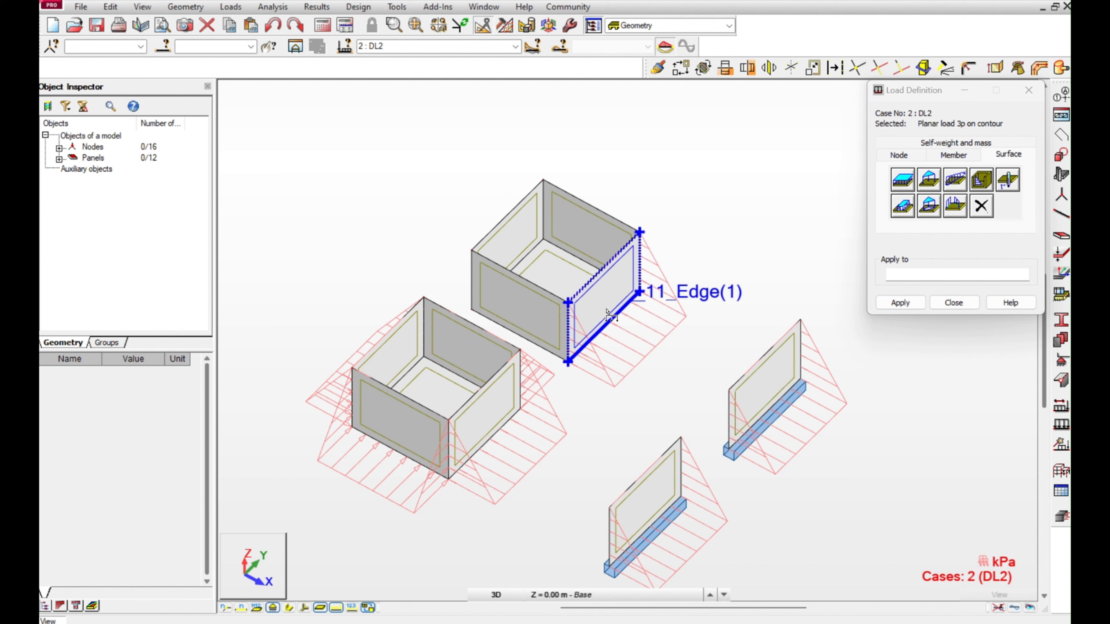
{"action": "left_click", "coordinate": [544, 314]}
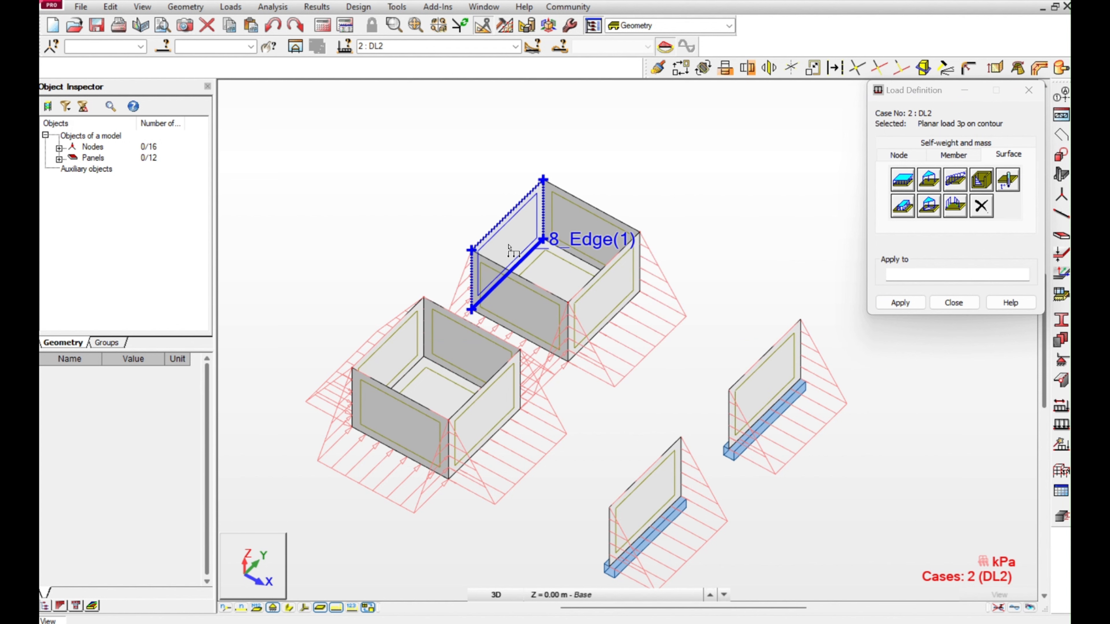
{"action": "left_click", "coordinate": [509, 249]}
{"action": "left_click", "coordinate": [586, 230]}
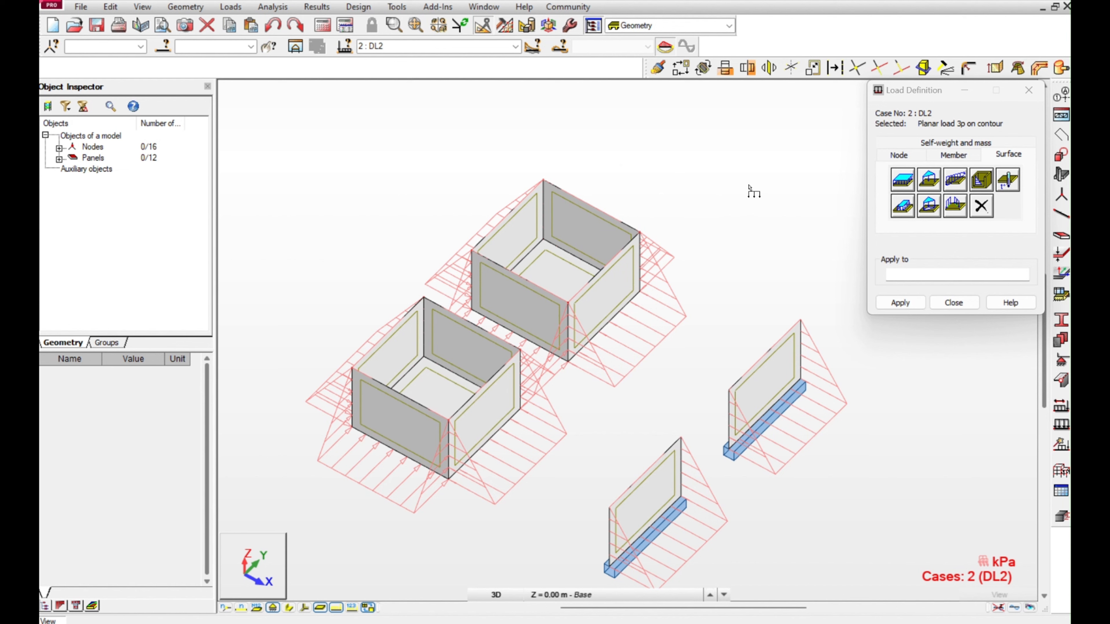
{"action": "right_click", "coordinate": [749, 190]}
{"action": "left_click", "coordinate": [750, 206]}
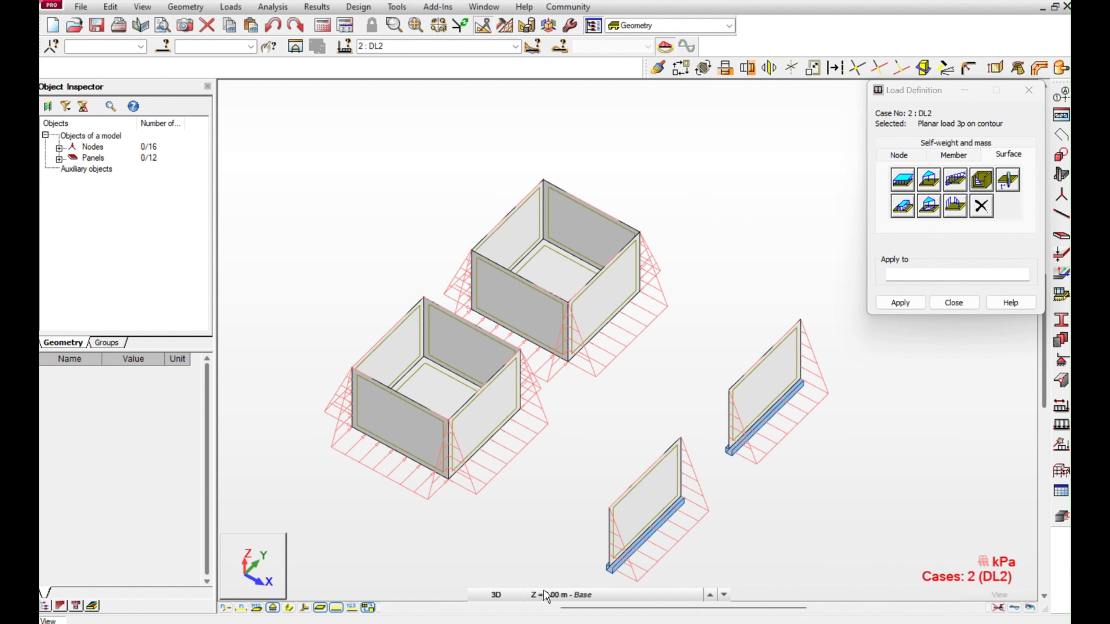
{"action": "left_click", "coordinate": [352, 608]}
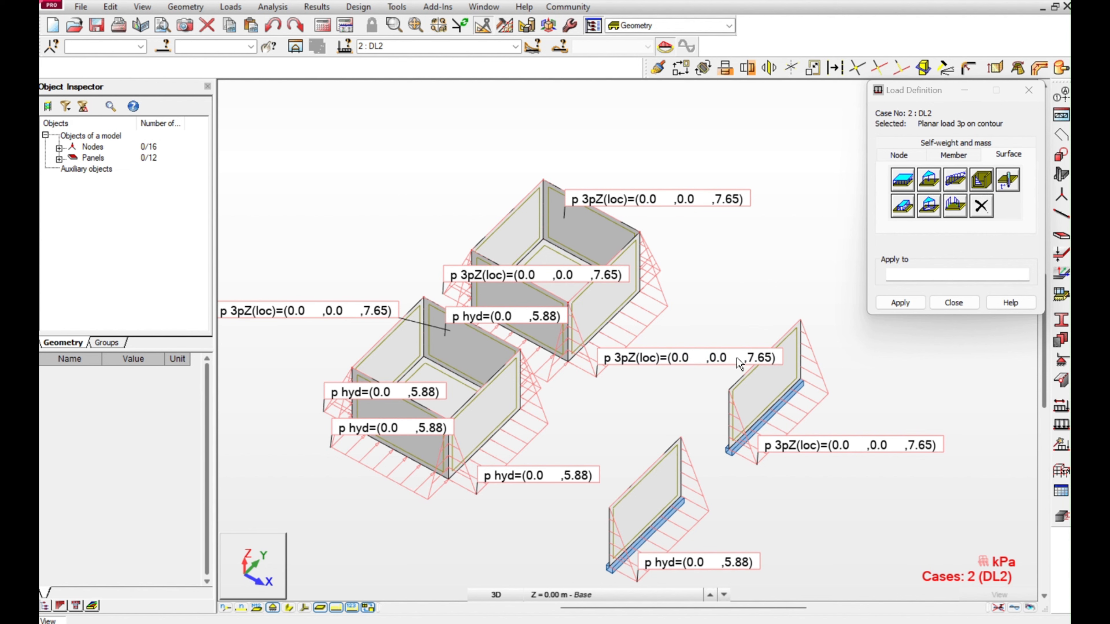
{"action": "middle_click_drag", "start_coordinate": [644, 392], "coordinate": [705, 326]}
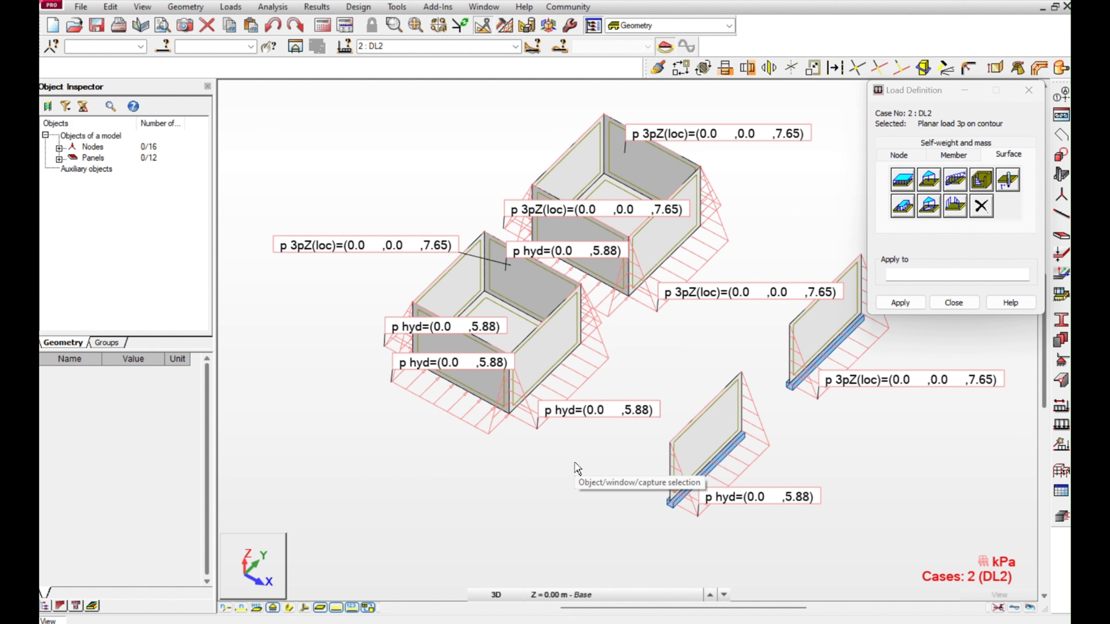
{"action": "middle_click_drag", "start_coordinate": [699, 385], "coordinate": [607, 408]}
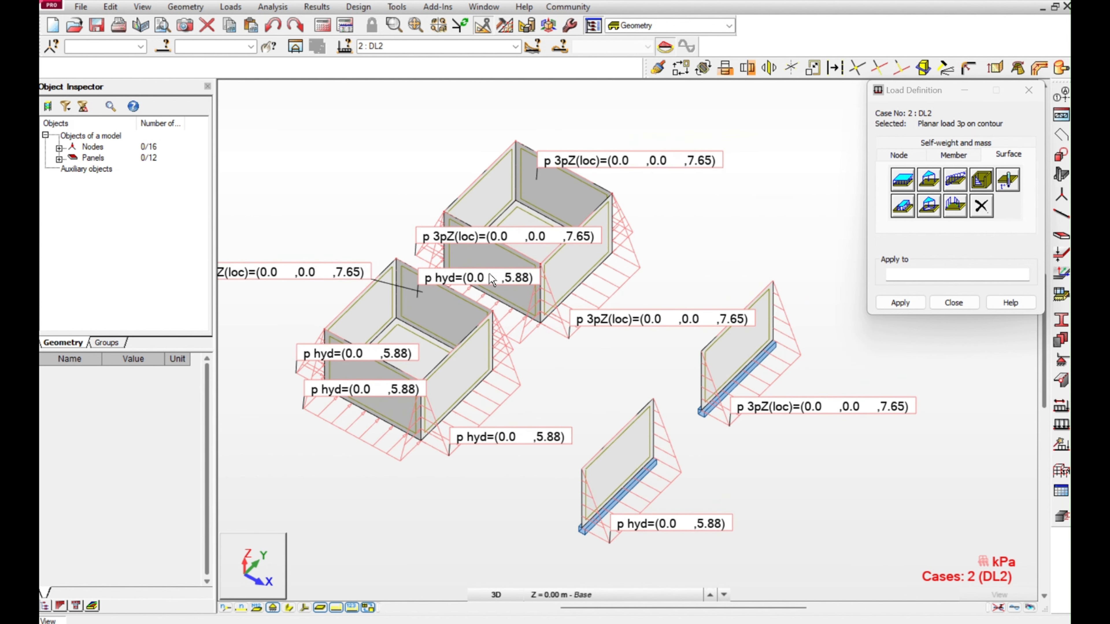
Run the structural calculation, continuing despite the separate structure, and dismiss the calculation messages
{"action": "left_click", "coordinate": [322, 25]}
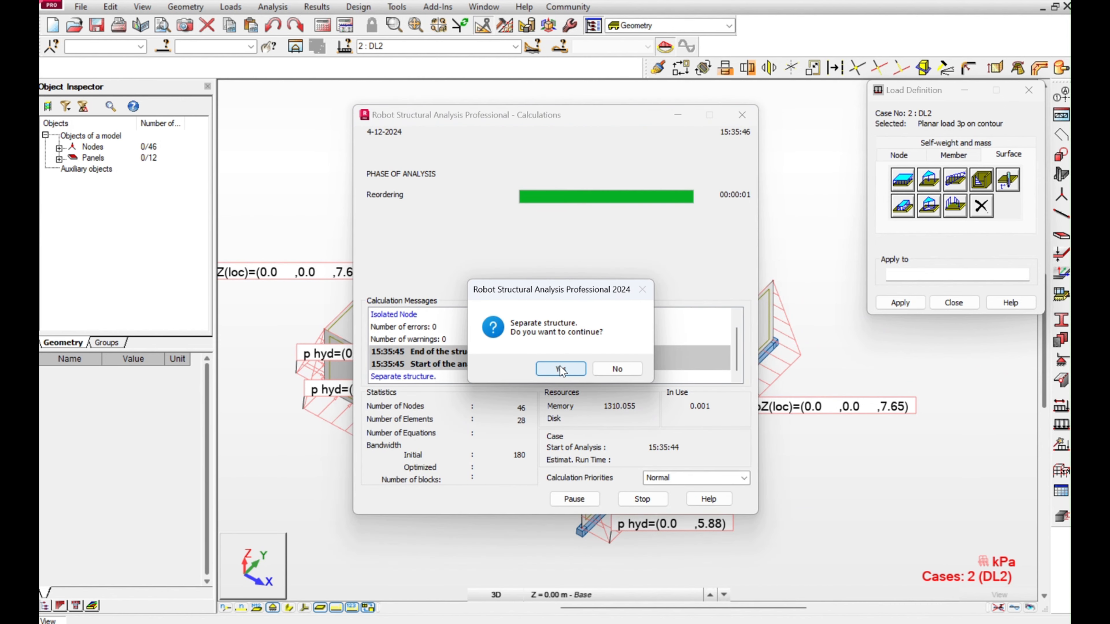
{"action": "left_click", "coordinate": [558, 366]}
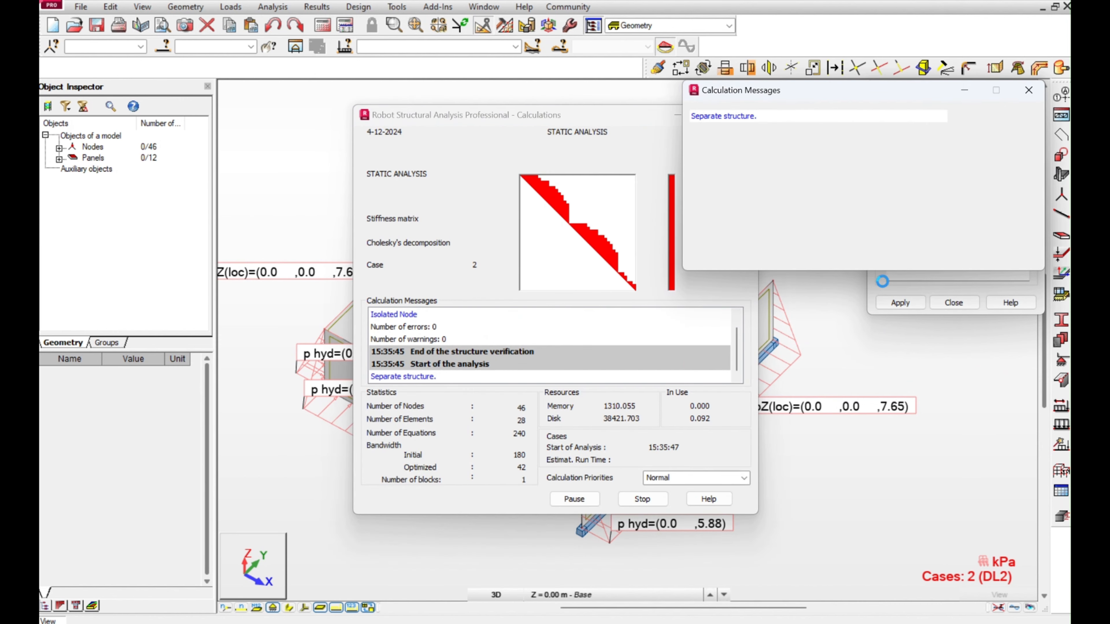
{"action": "left_click", "coordinate": [1012, 245]}
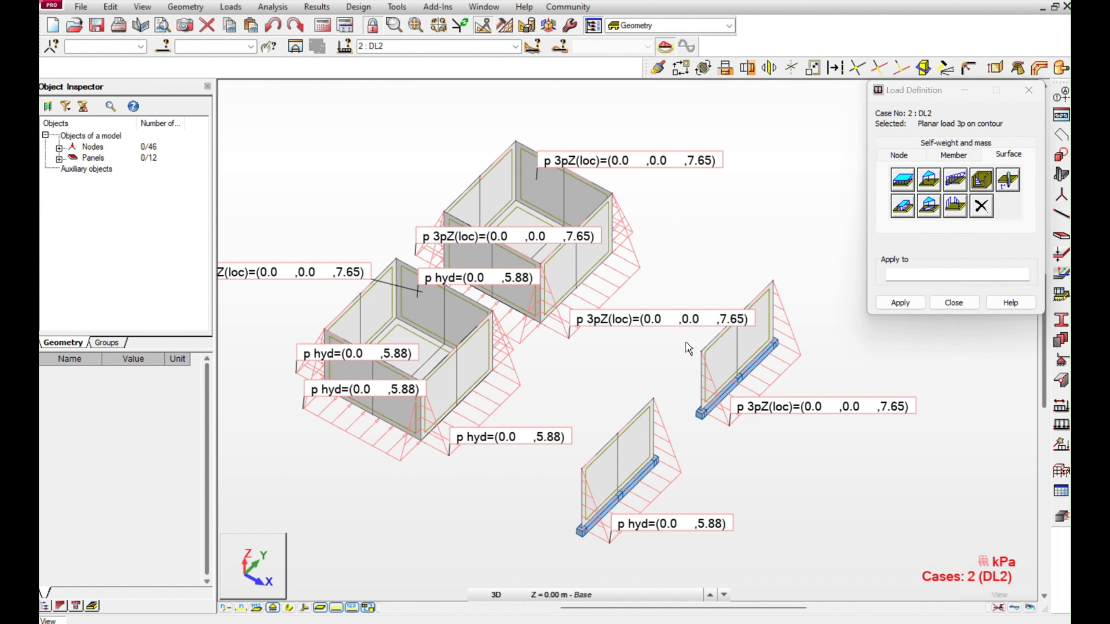
{"action": "middle_click_drag", "start_coordinate": [587, 382], "coordinate": [572, 359]}
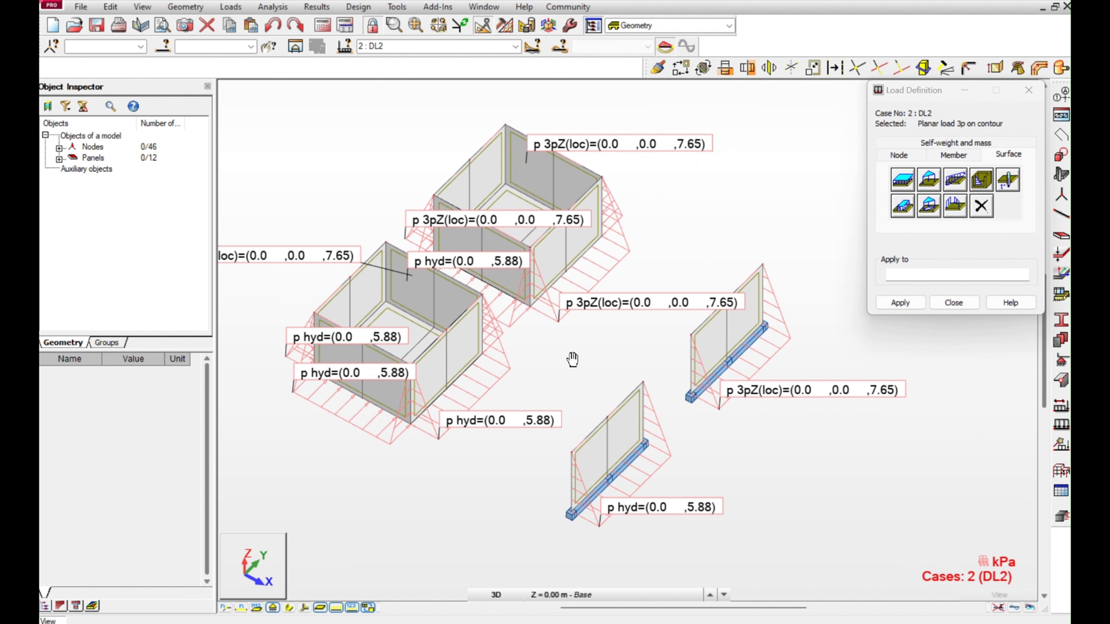
Hide the loads and display FX reaction diagrams for the linear supports of both separate walls, with average value descriptions
{"action": "left_click", "coordinate": [337, 609]}
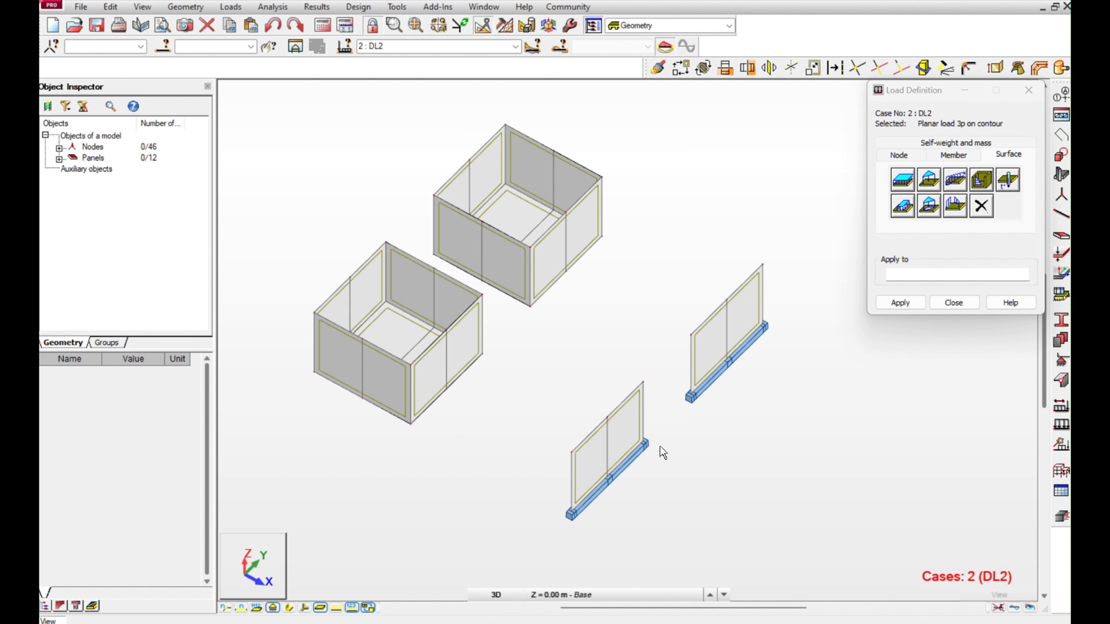
{"action": "left_click", "coordinate": [315, 8]}
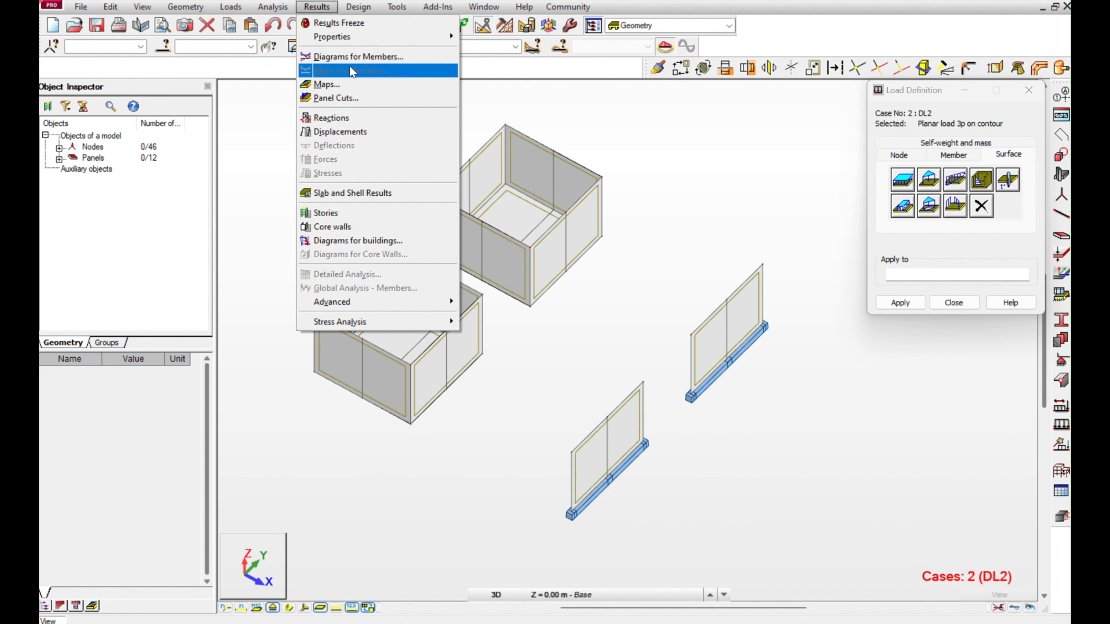
{"action": "left_click", "coordinate": [363, 59]}
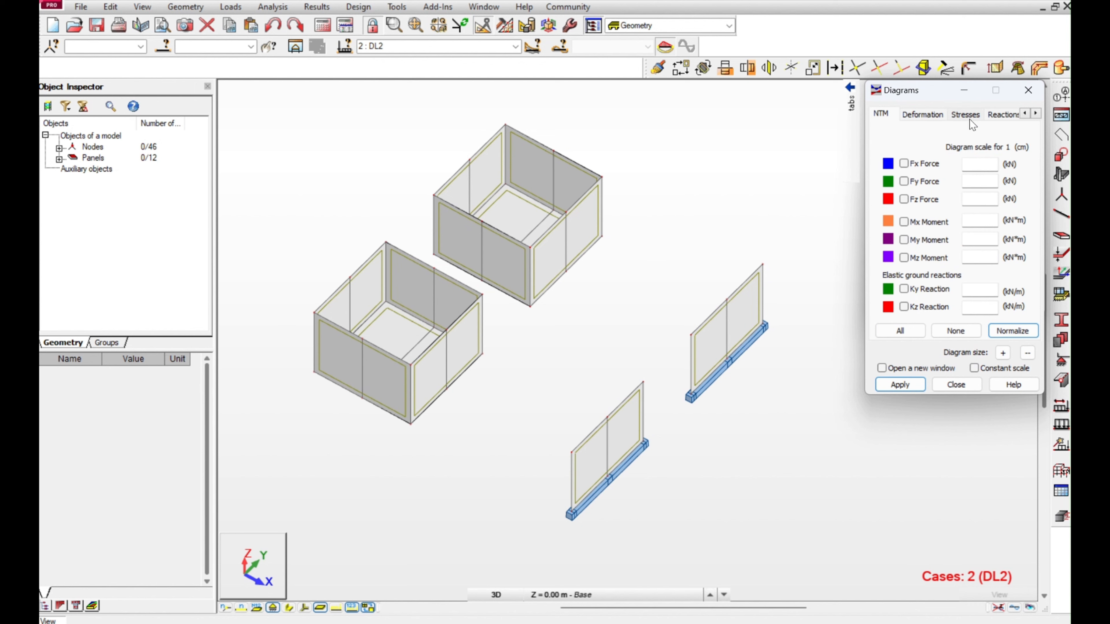
{"action": "left_click", "coordinate": [991, 116]}
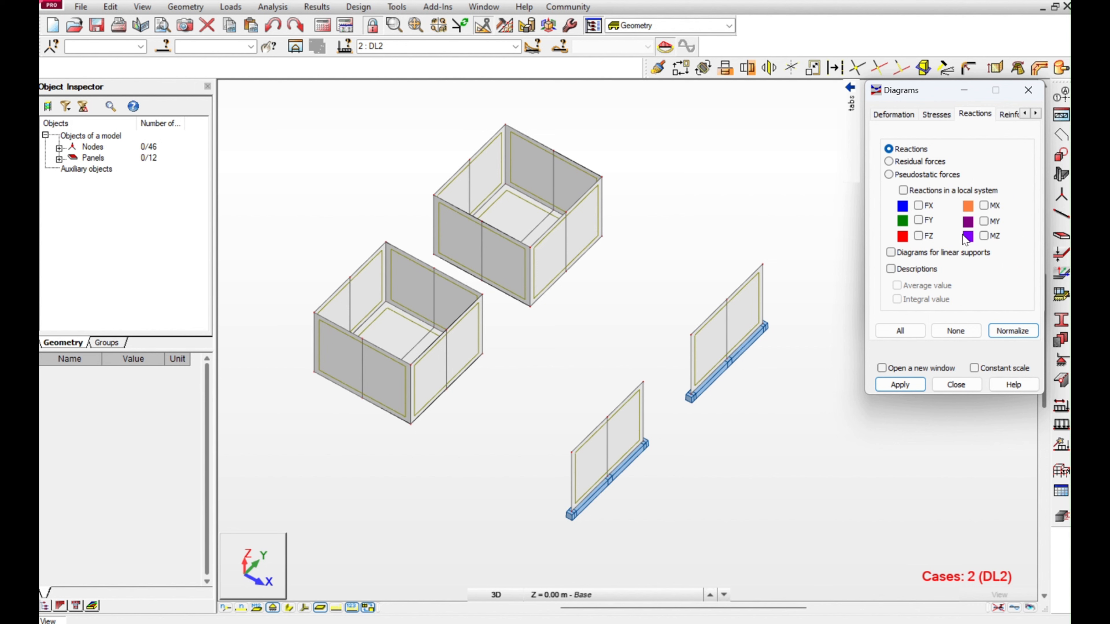
{"action": "left_click", "coordinate": [918, 206]}
{"action": "left_click", "coordinate": [910, 268]}
{"action": "left_click", "coordinate": [909, 287]}
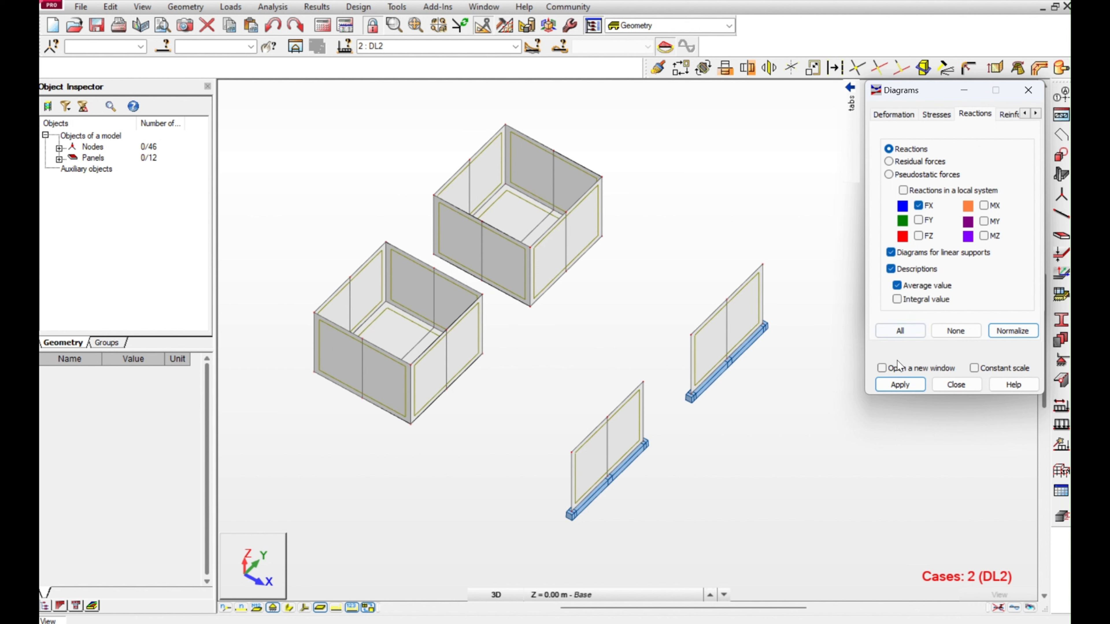
{"action": "left_click", "coordinate": [898, 385]}
{"action": "middle_click_drag", "start_coordinate": [790, 457], "coordinate": [728, 421]}
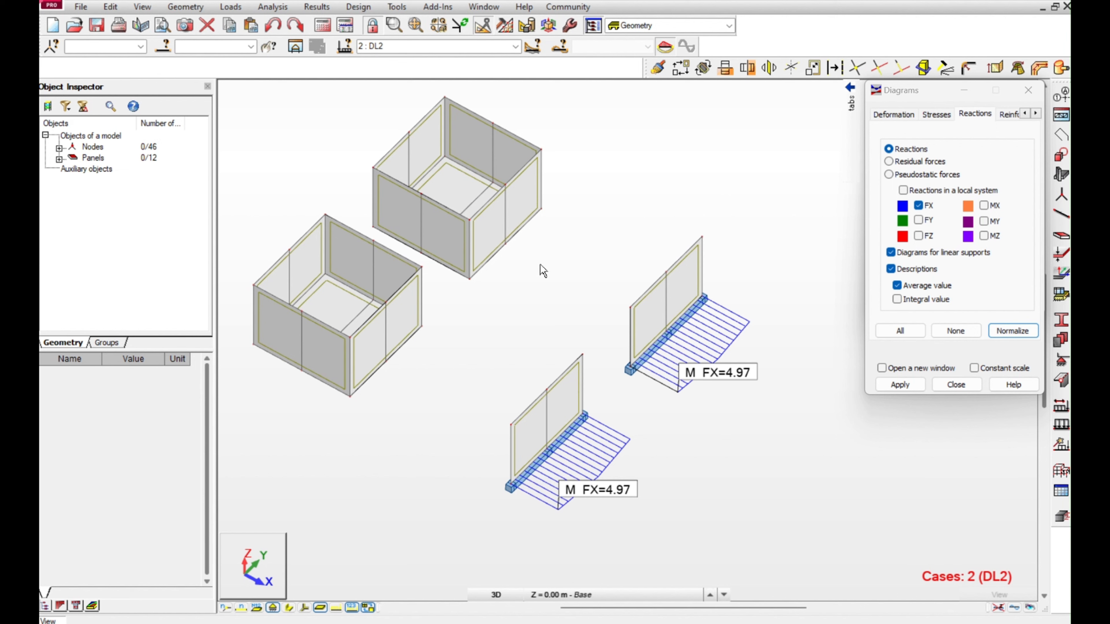
{"action": "middle_click_drag", "start_coordinate": [543, 270], "coordinate": [585, 302]}
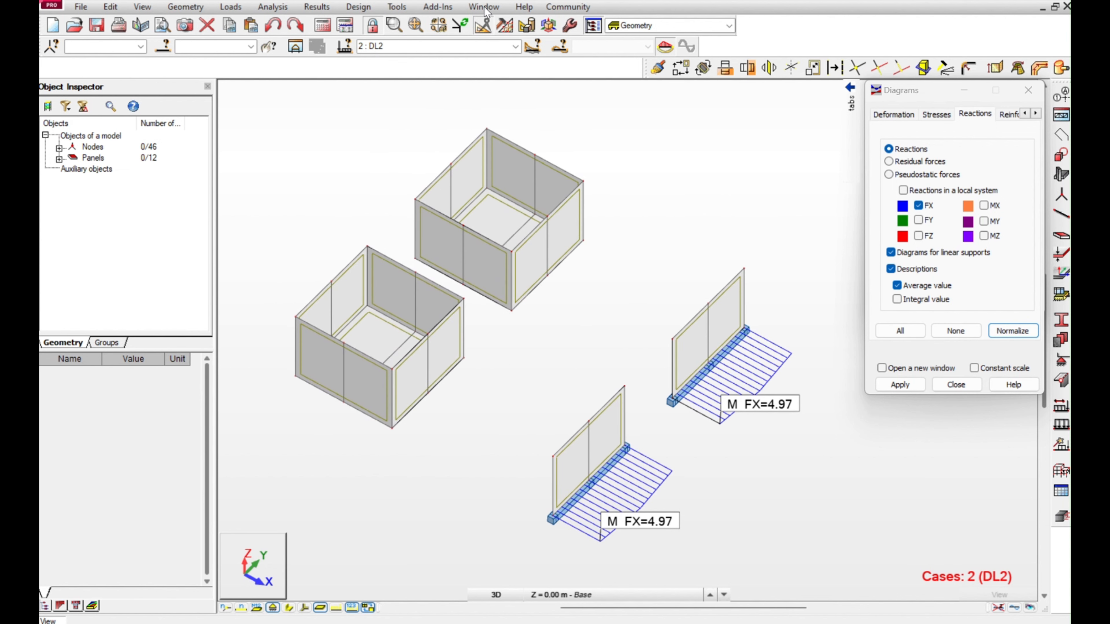